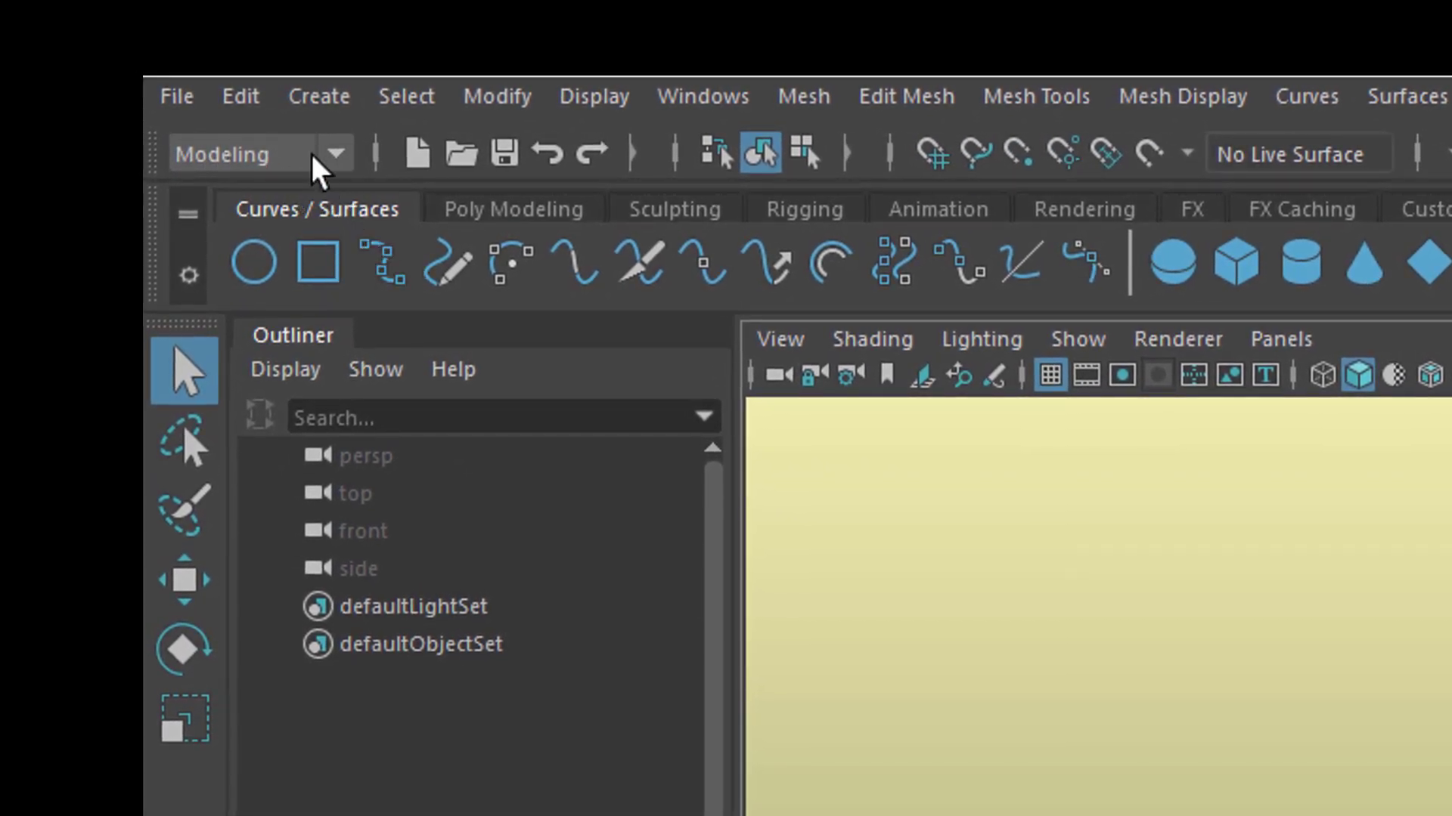
# Create a polygon cube at the origin of the scene
pyautogui.click(538, 210)
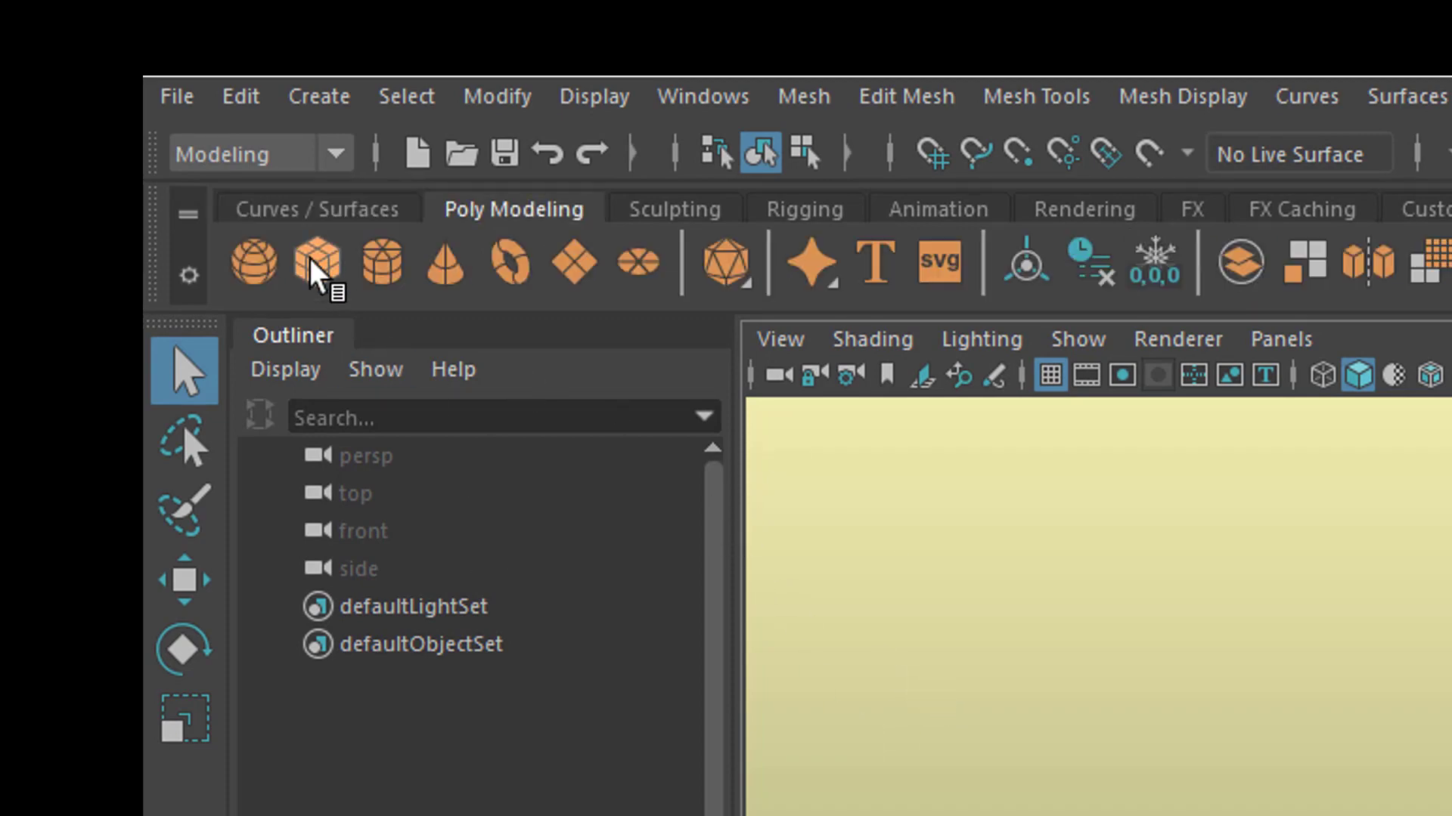
pyautogui.click(311, 257)
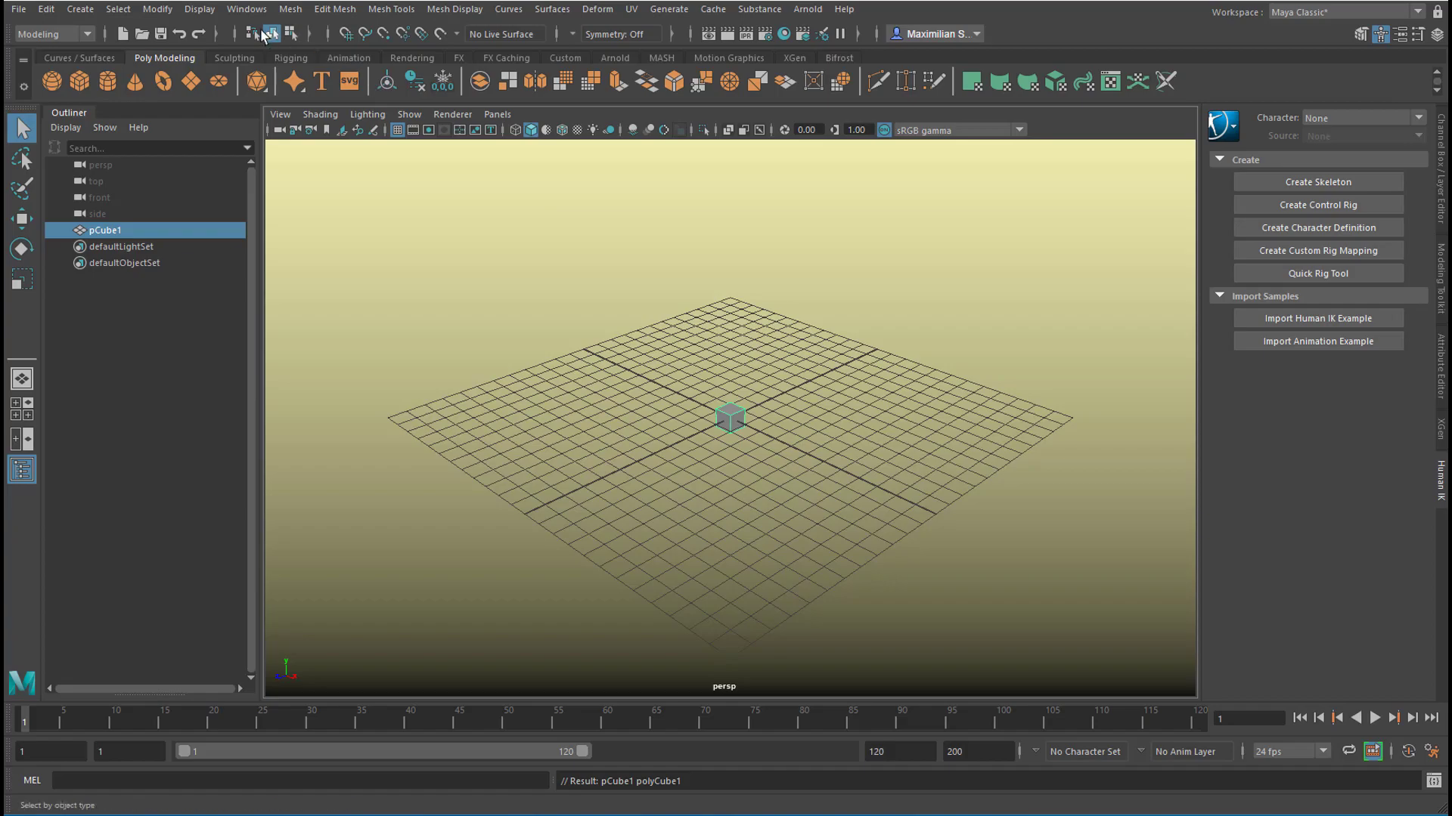
# Import the seated rp_alison_posed_100k figure from the Modeling > People examples in the Content Browser and close the browser
pyautogui.click(250, 10)
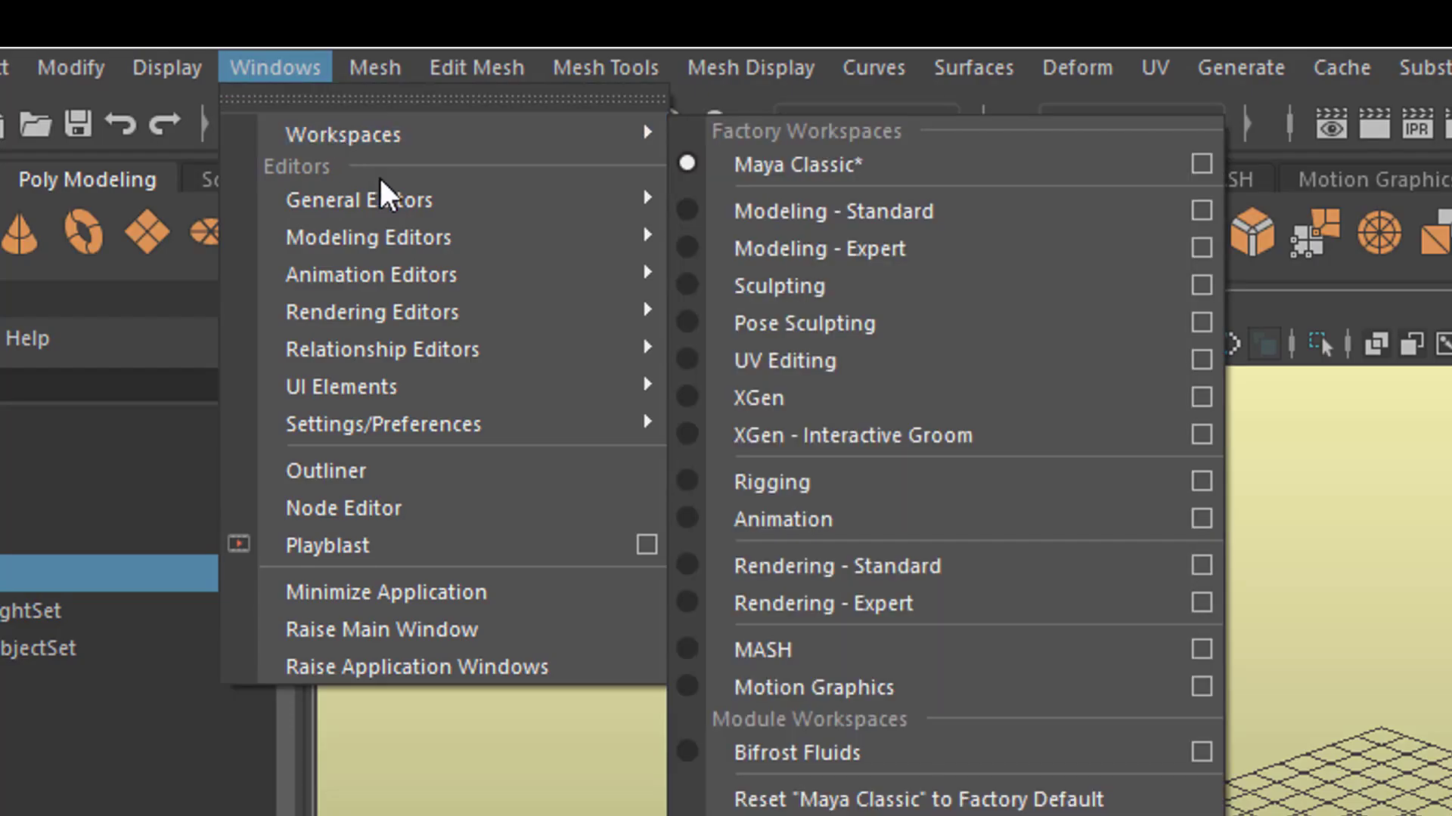
pyautogui.moveTo(292, 64)
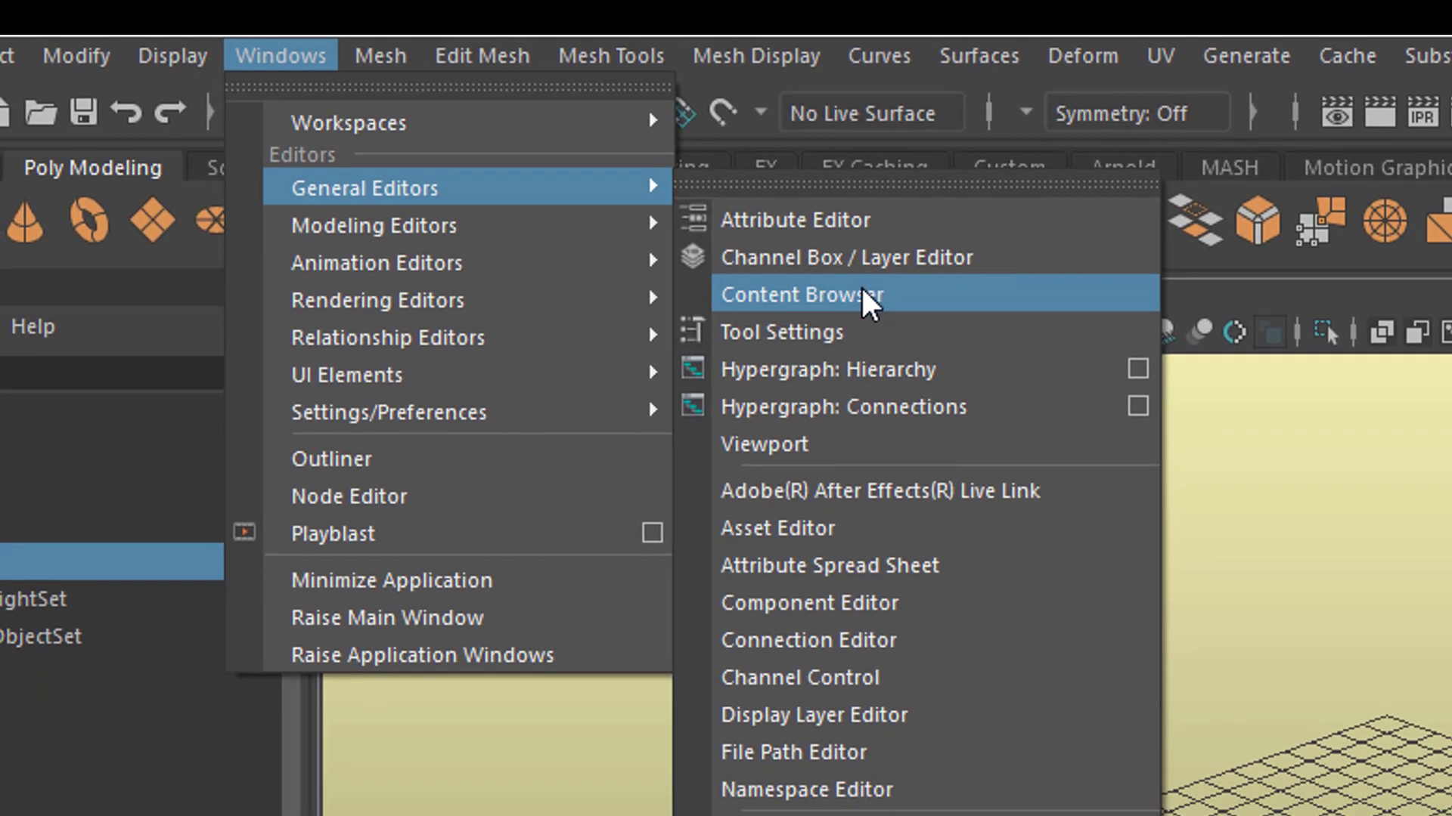
pyautogui.click(862, 308)
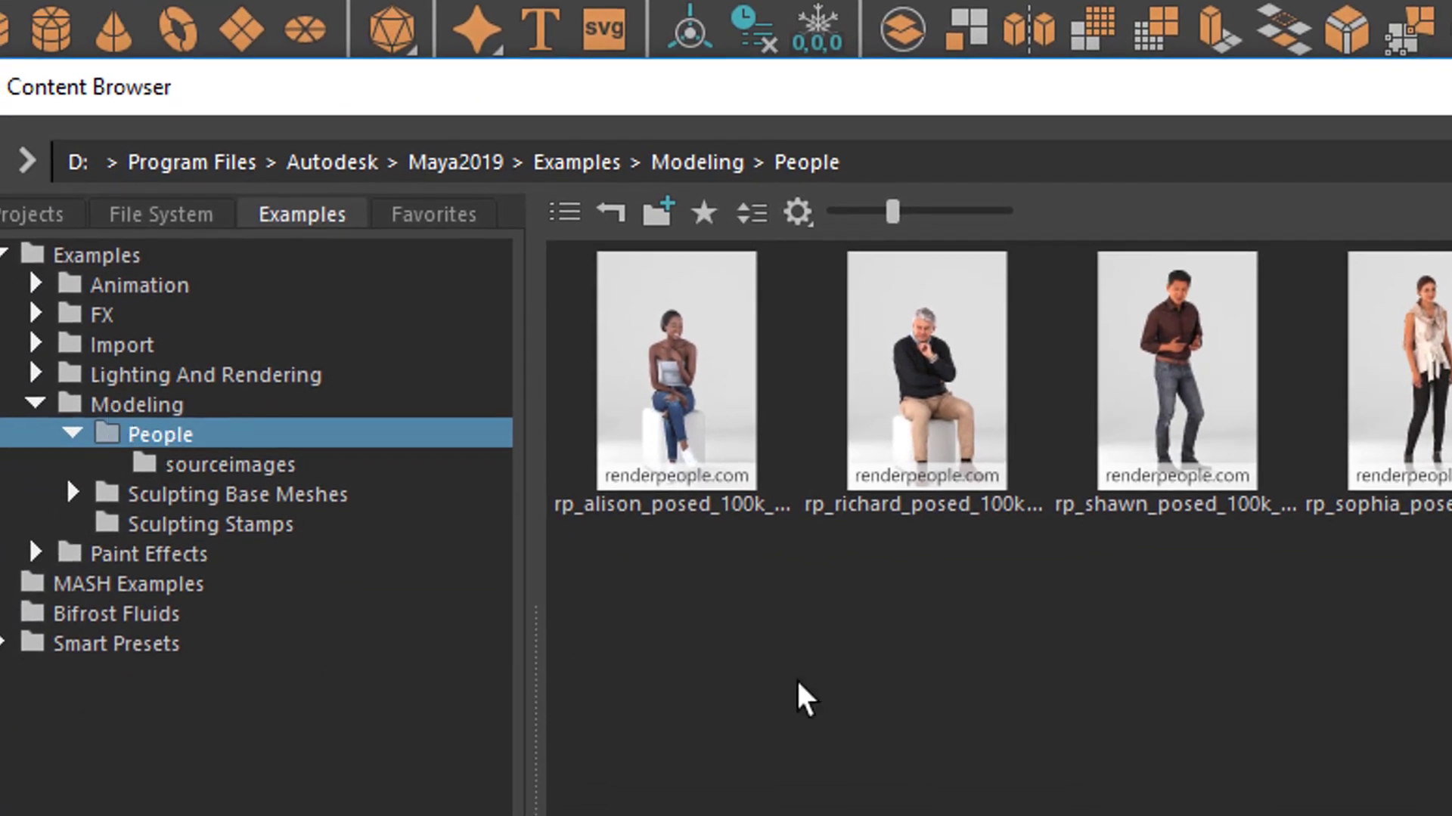
pyautogui.doubleClick(677, 379)
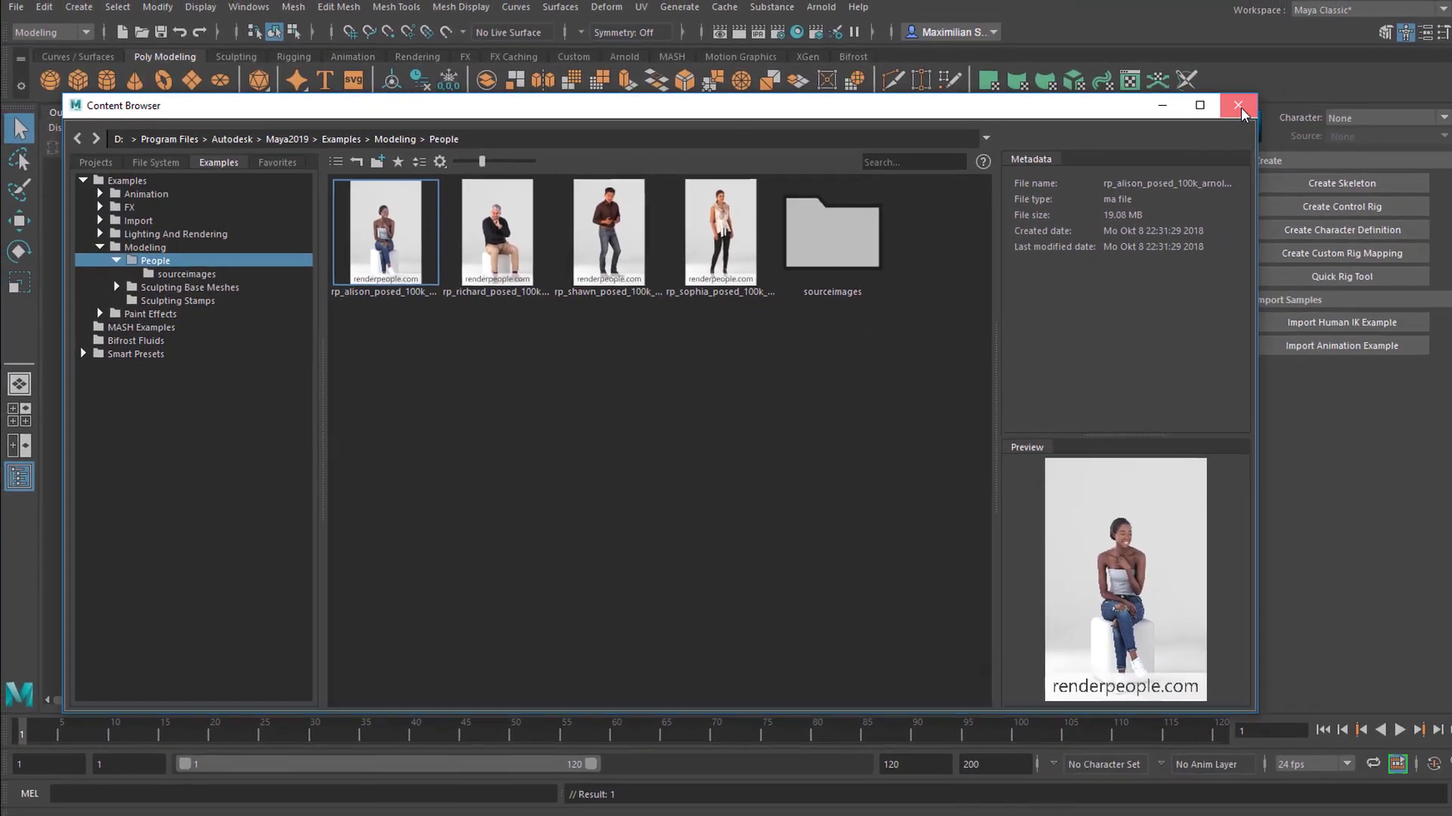
pyautogui.click(1240, 107)
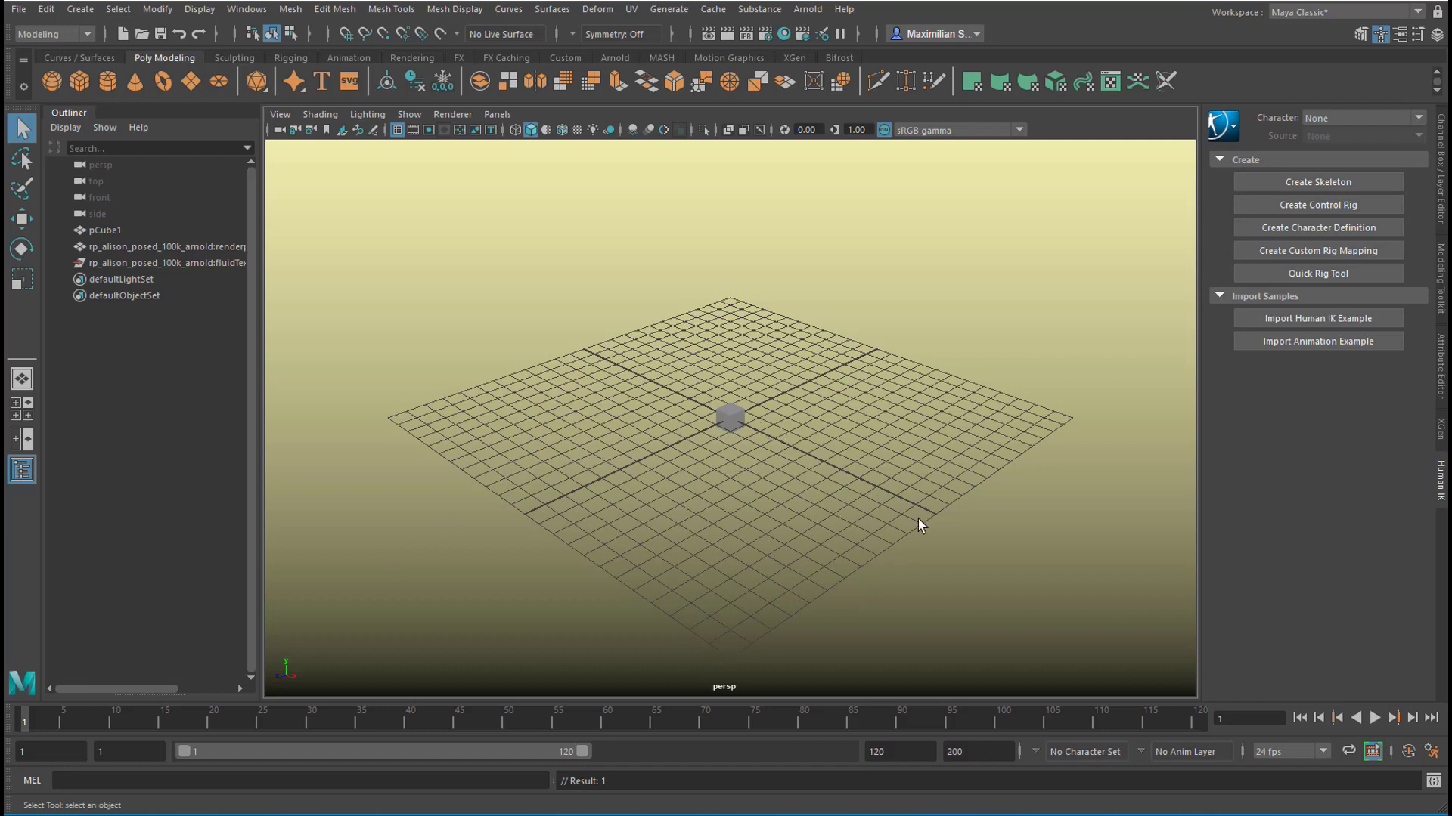
# Scale the imported seated figure down uniformly to about 0.084
pyautogui.scroll(-10, 816, 545)
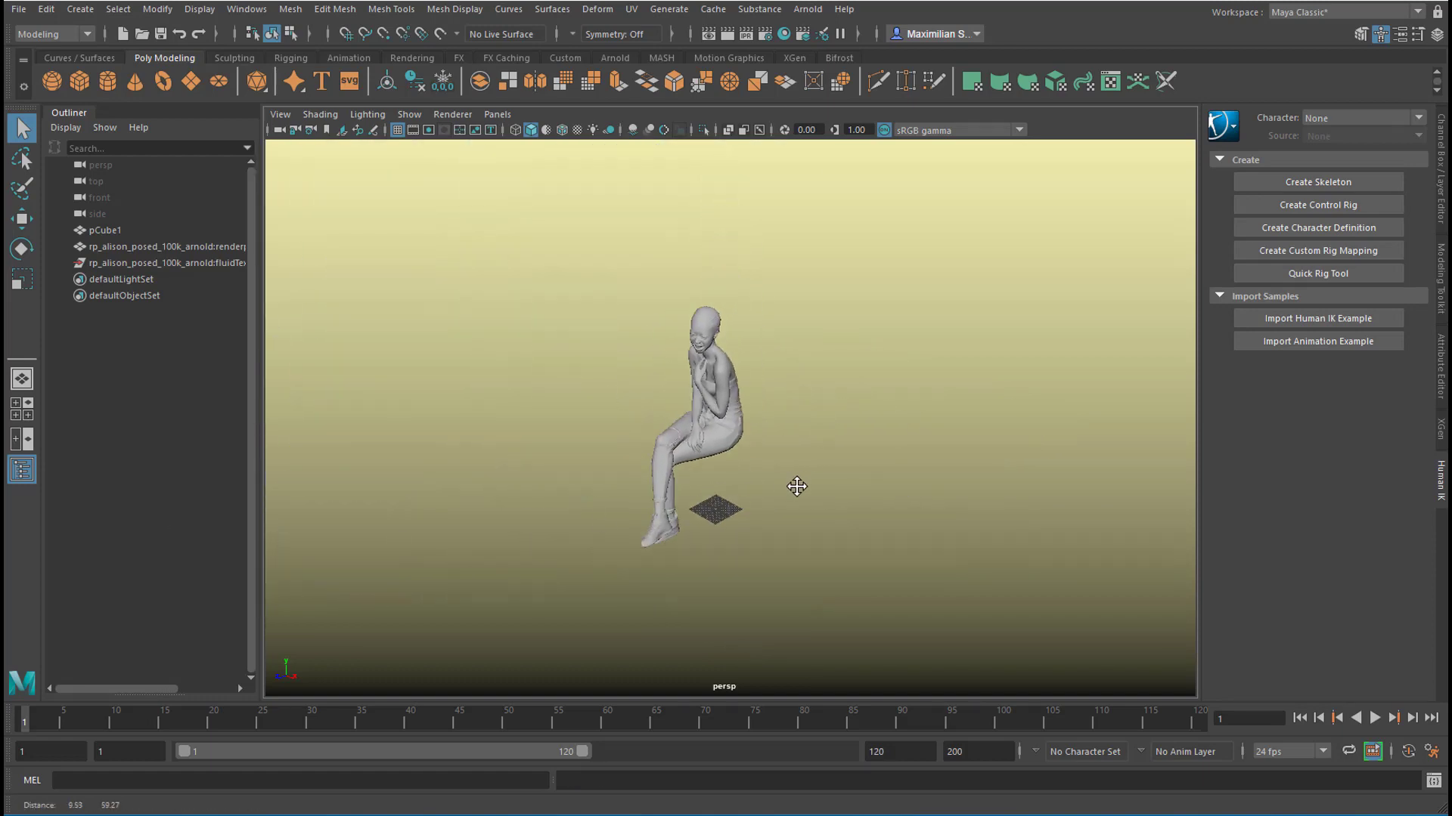
pyautogui.scroll(5, 799, 482)
pyautogui.click(701, 473)
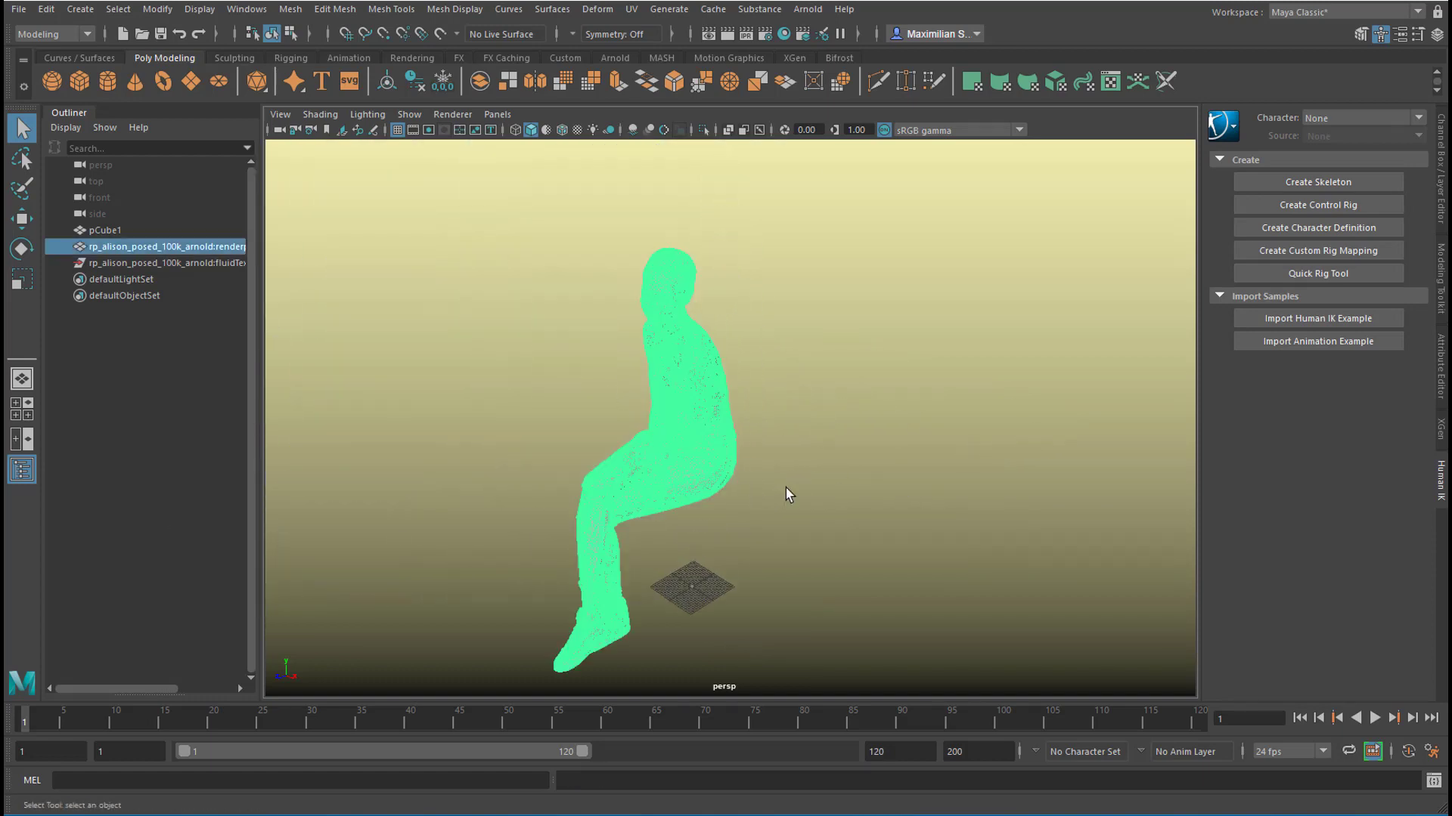
pyautogui.press('r')
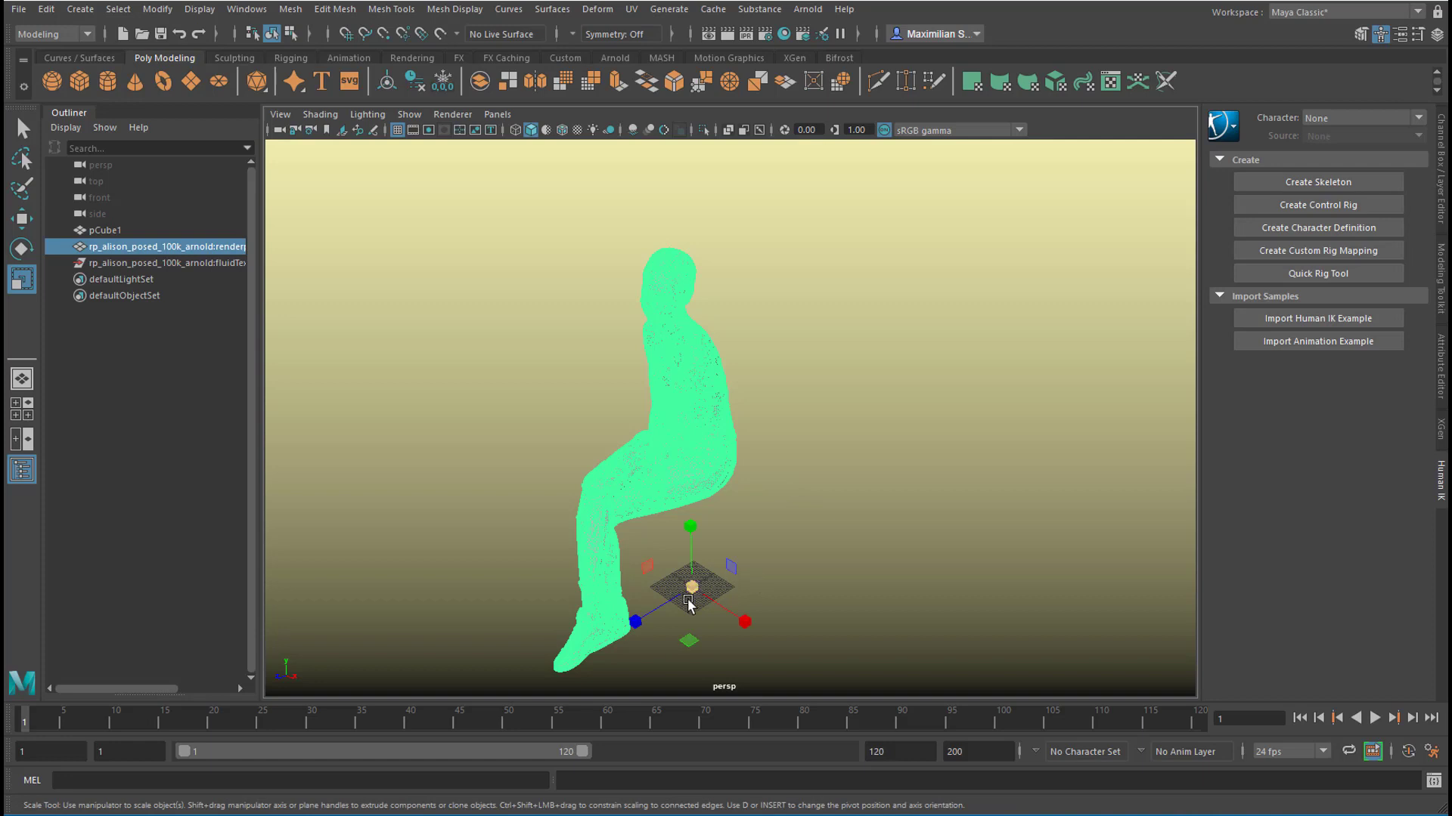
pyautogui.moveTo(690, 588); pyautogui.dragTo(318, 675)
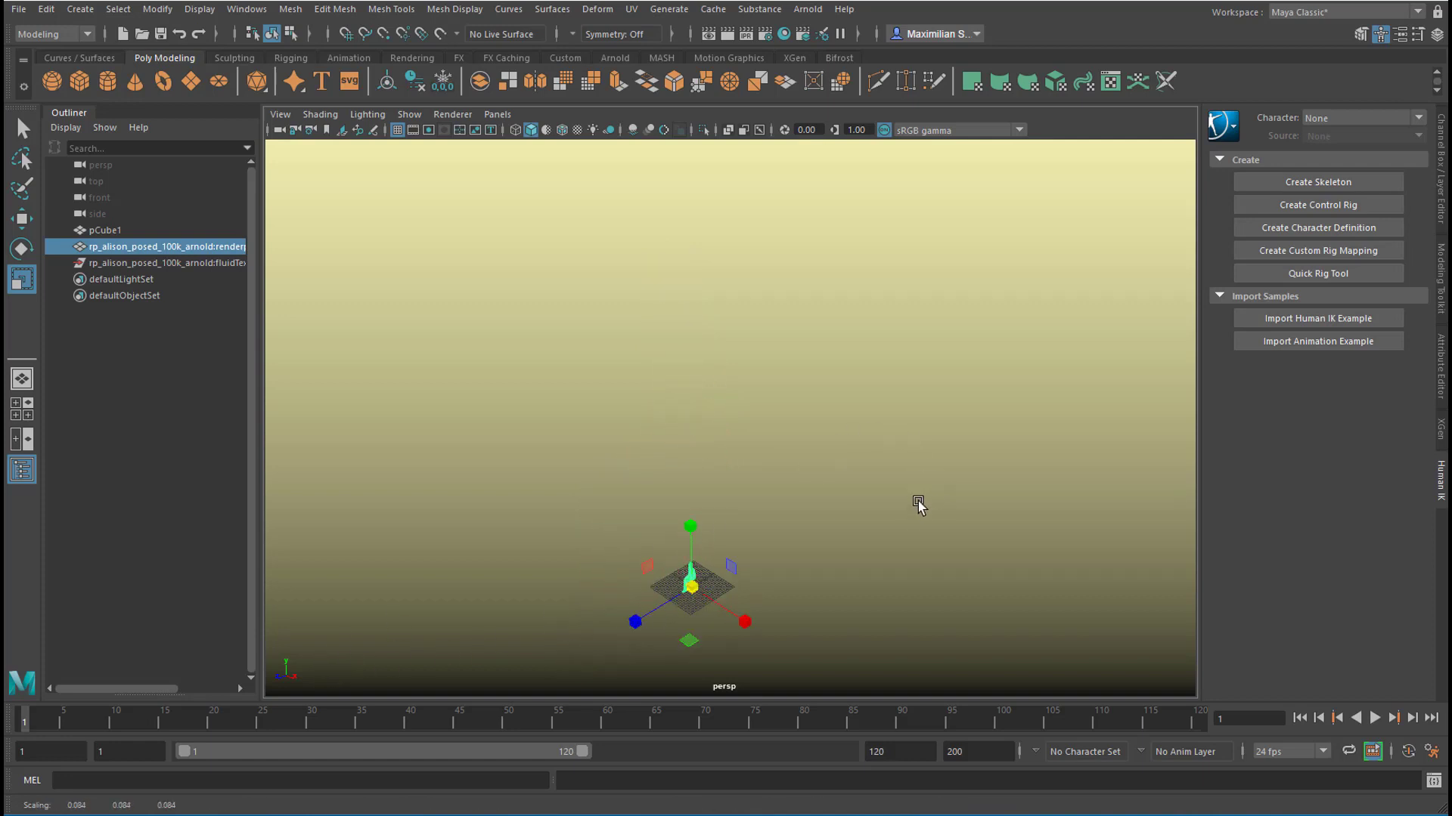
# In the side view, scale the seated figure down further so its proportions suit the cube as a seat
pyautogui.press('f')
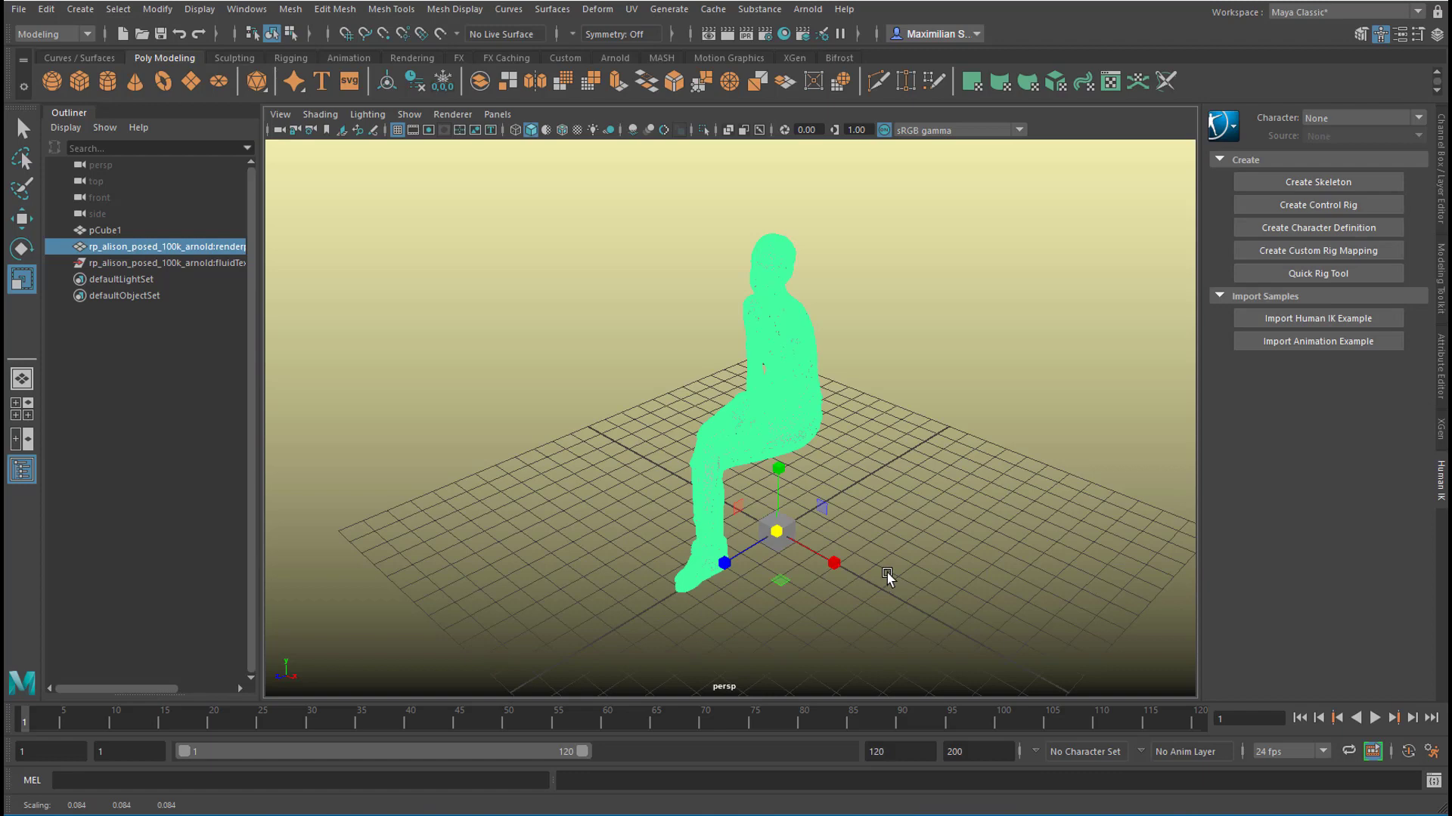
pyautogui.keyDown('alt'); pyautogui.moveTo(887, 576); pyautogui.dragTo(679, 604); pyautogui.keyUp('alt')
pyautogui.keyDown('alt'); pyautogui.moveTo(951, 561); pyautogui.dragTo(905, 545); pyautogui.keyUp('alt')
pyautogui.keyDown('alt'); pyautogui.moveTo(904, 544); pyautogui.dragTo(811, 440, button='middle'); pyautogui.keyUp('alt')
pyautogui.keyDown('alt'); pyautogui.moveTo(681, 566); pyautogui.dragTo(836, 538); pyautogui.keyUp('alt')
pyautogui.press('space')
pyautogui.press('space')
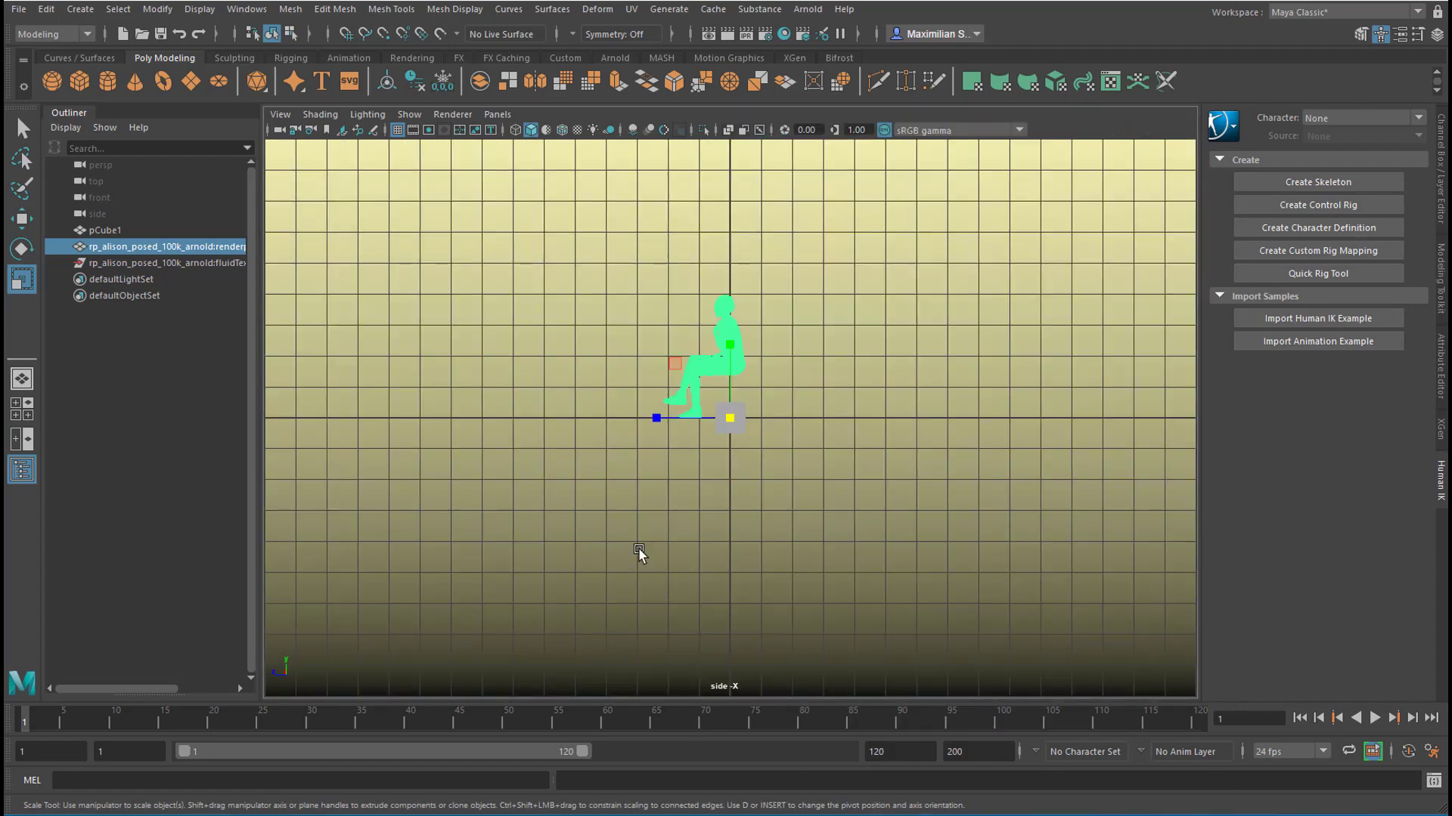
pyautogui.keyDown('alt'); pyautogui.moveTo(624, 557); pyautogui.dragTo(1178, 526, button='right'); pyautogui.keyUp('alt')
pyautogui.keyDown('alt'); pyautogui.moveTo(742, 532); pyautogui.dragTo(840, 532, button='right'); pyautogui.keyUp('alt')
pyautogui.keyDown('alt'); pyautogui.moveTo(834, 440); pyautogui.dragTo(840, 589, button='middle'); pyautogui.keyUp('alt')
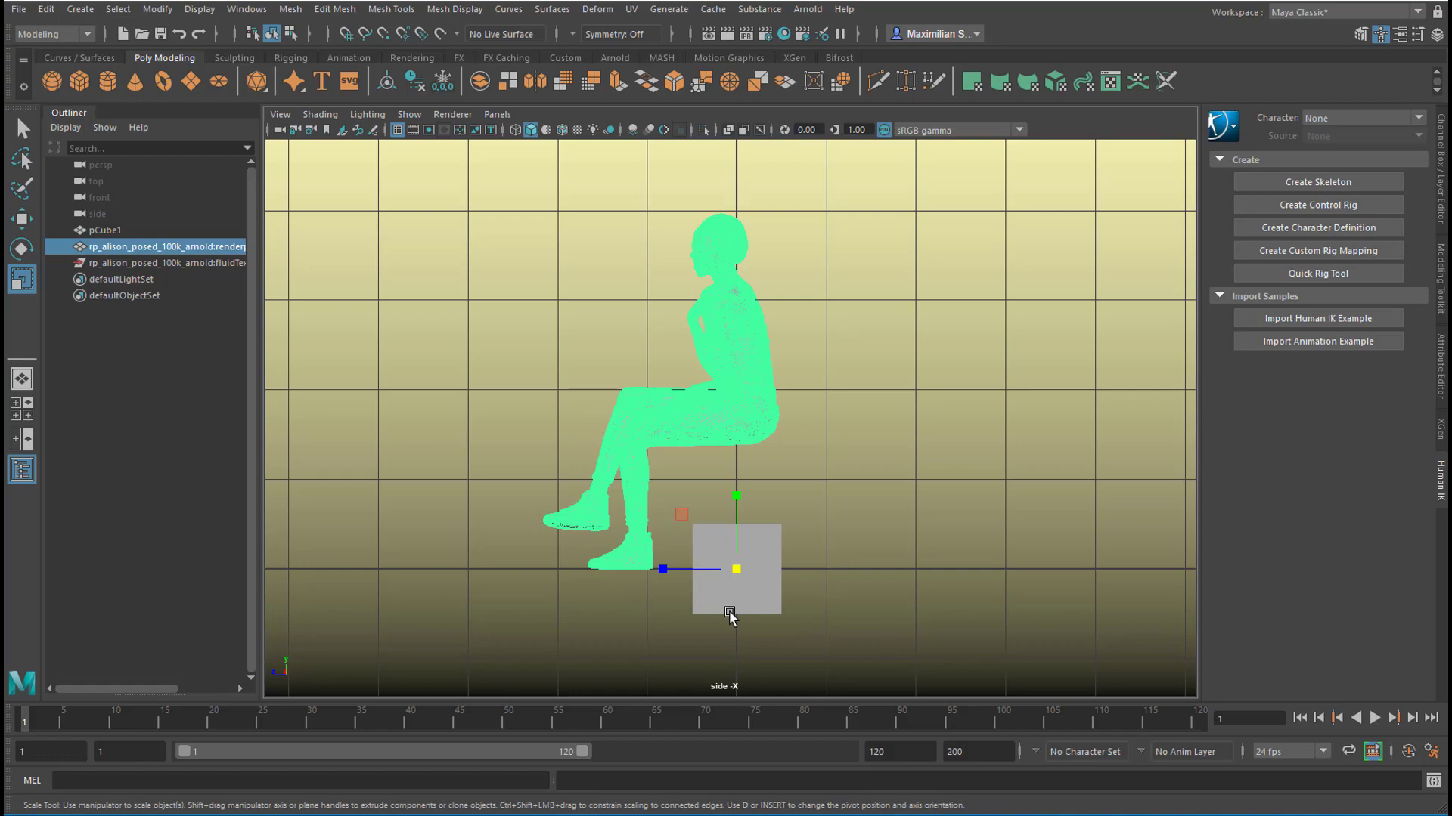
pyautogui.moveTo(737, 572); pyautogui.dragTo(605, 631)
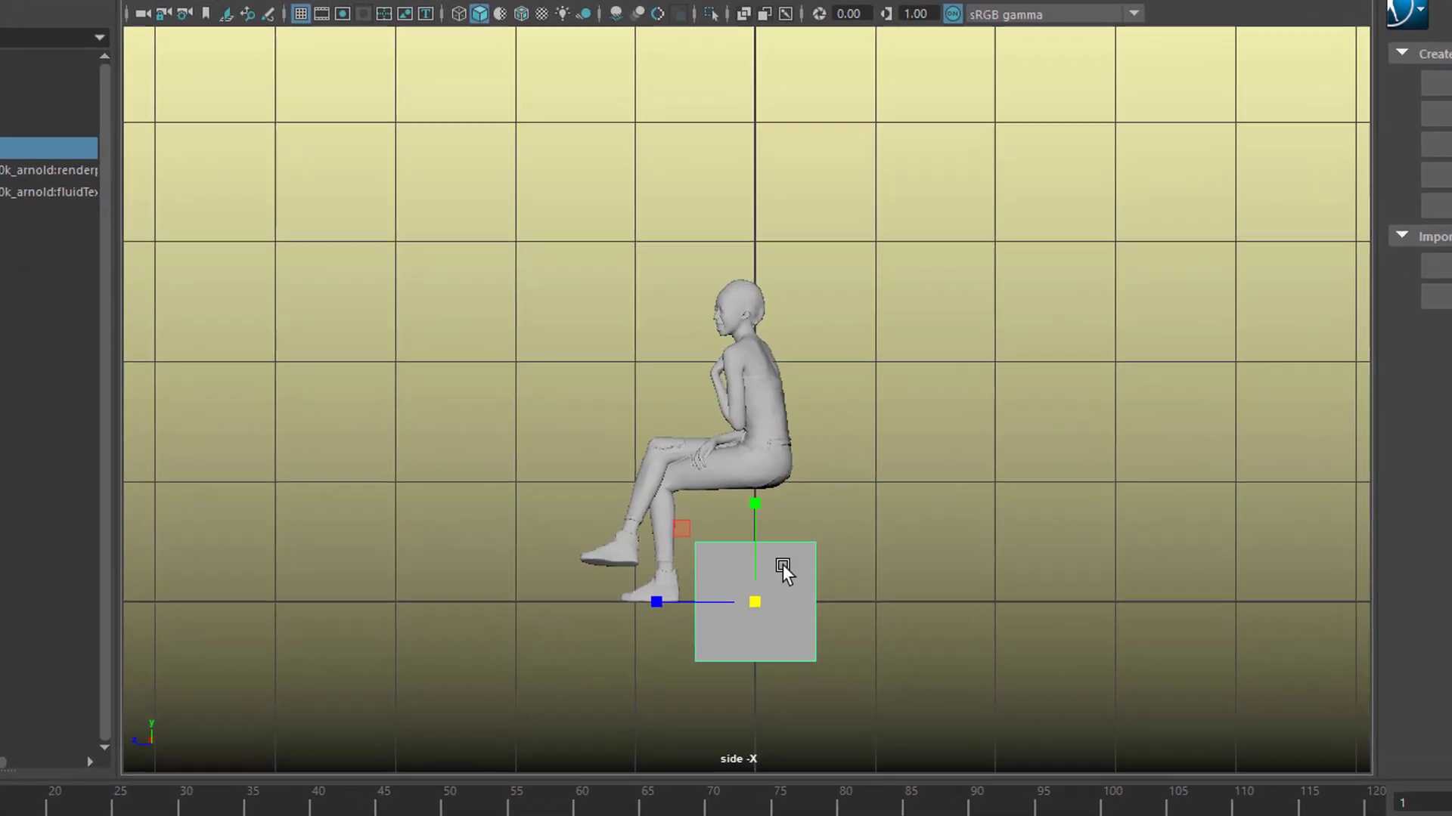
# Raise the cube so its base sits on the ground line, and reduce its depth beneath the seated figure
pyautogui.press('w')
pyautogui.moveTo(758, 550); pyautogui.dragTo(840, 417)
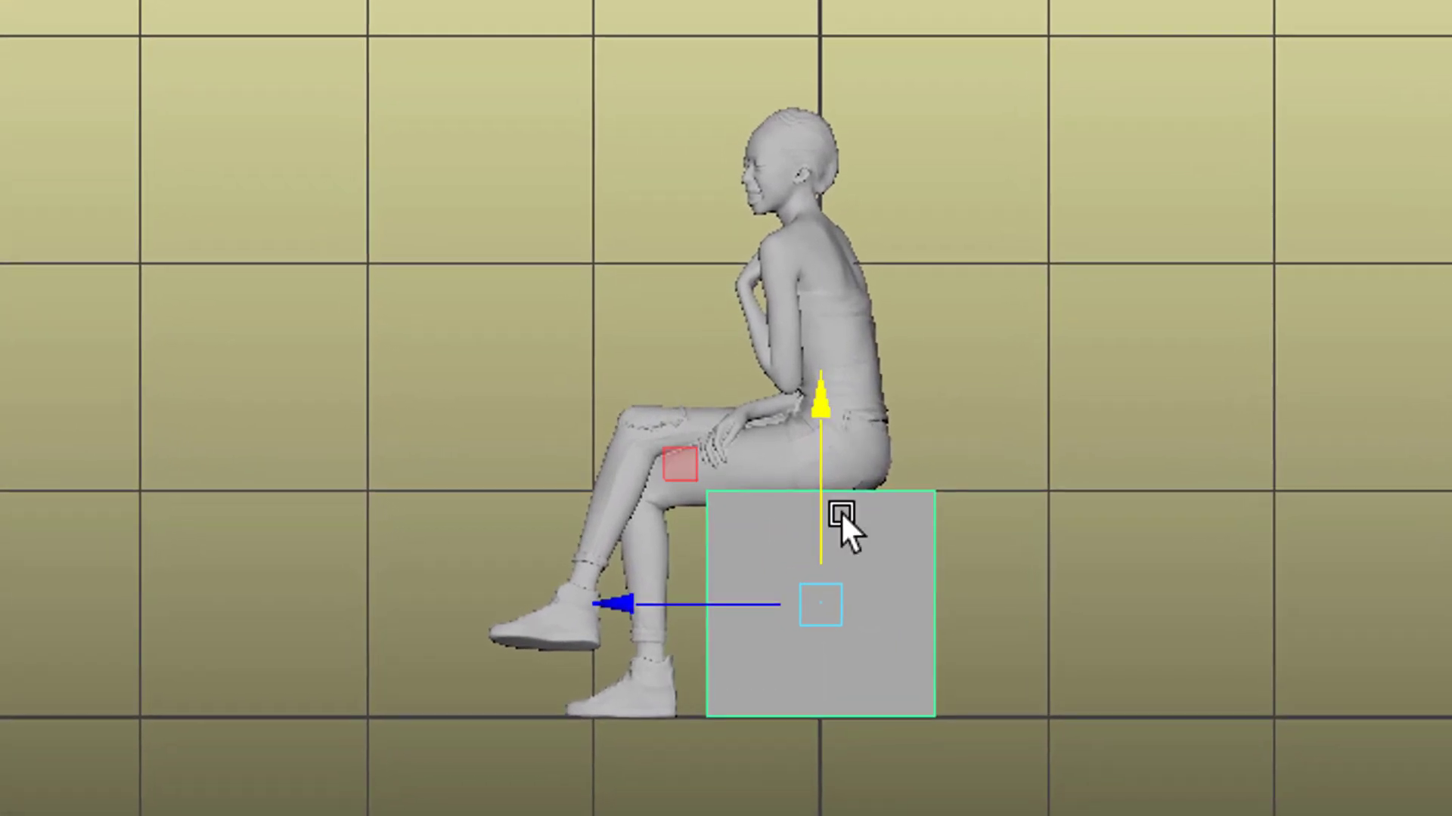
pyautogui.moveTo(602, 608); pyautogui.dragTo(638, 635)
pyautogui.press('r')
pyautogui.press('w')
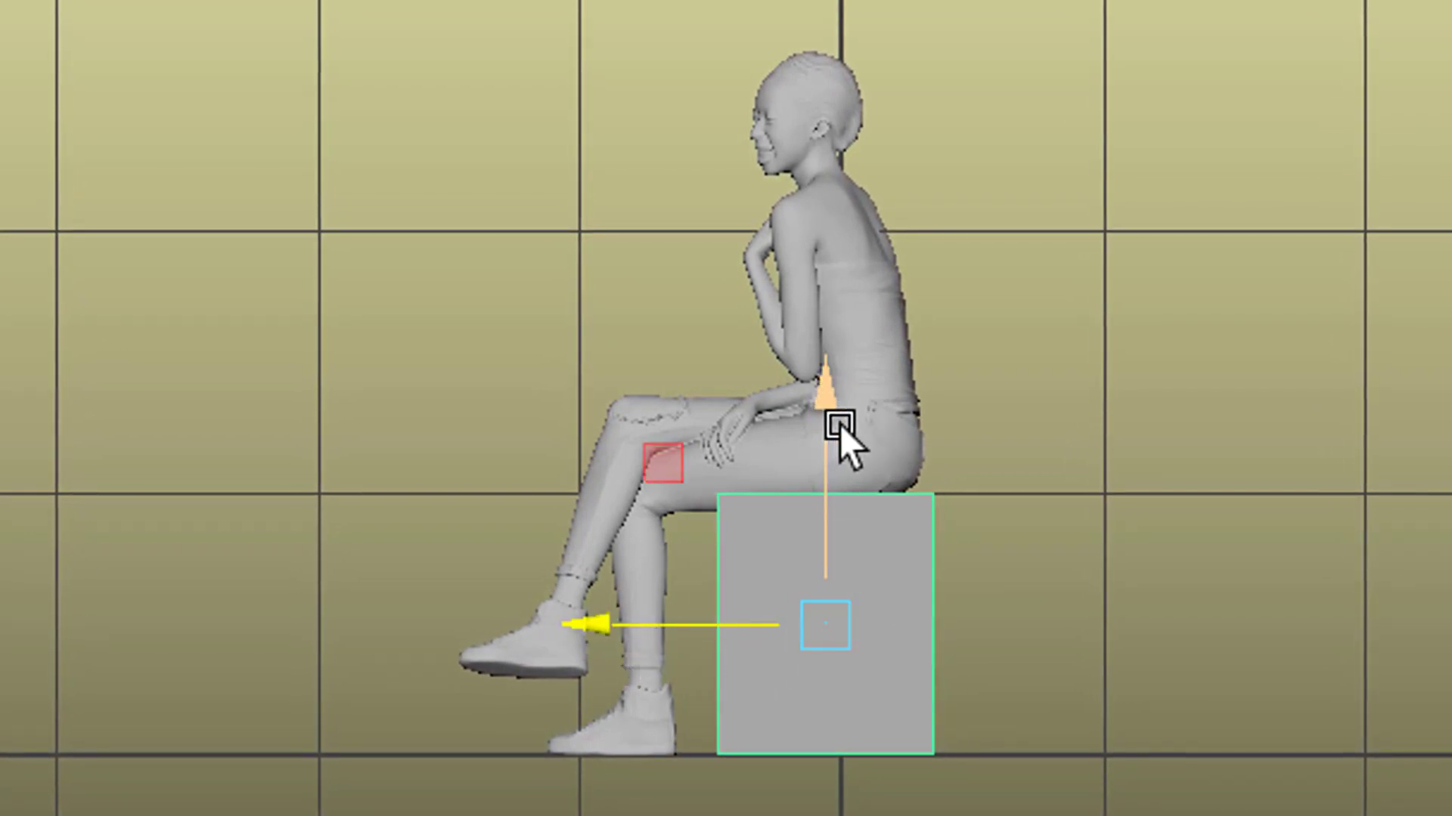
# Scale the cube taller and move it up so it rests on the ground and supports the figure
pyautogui.press('r')
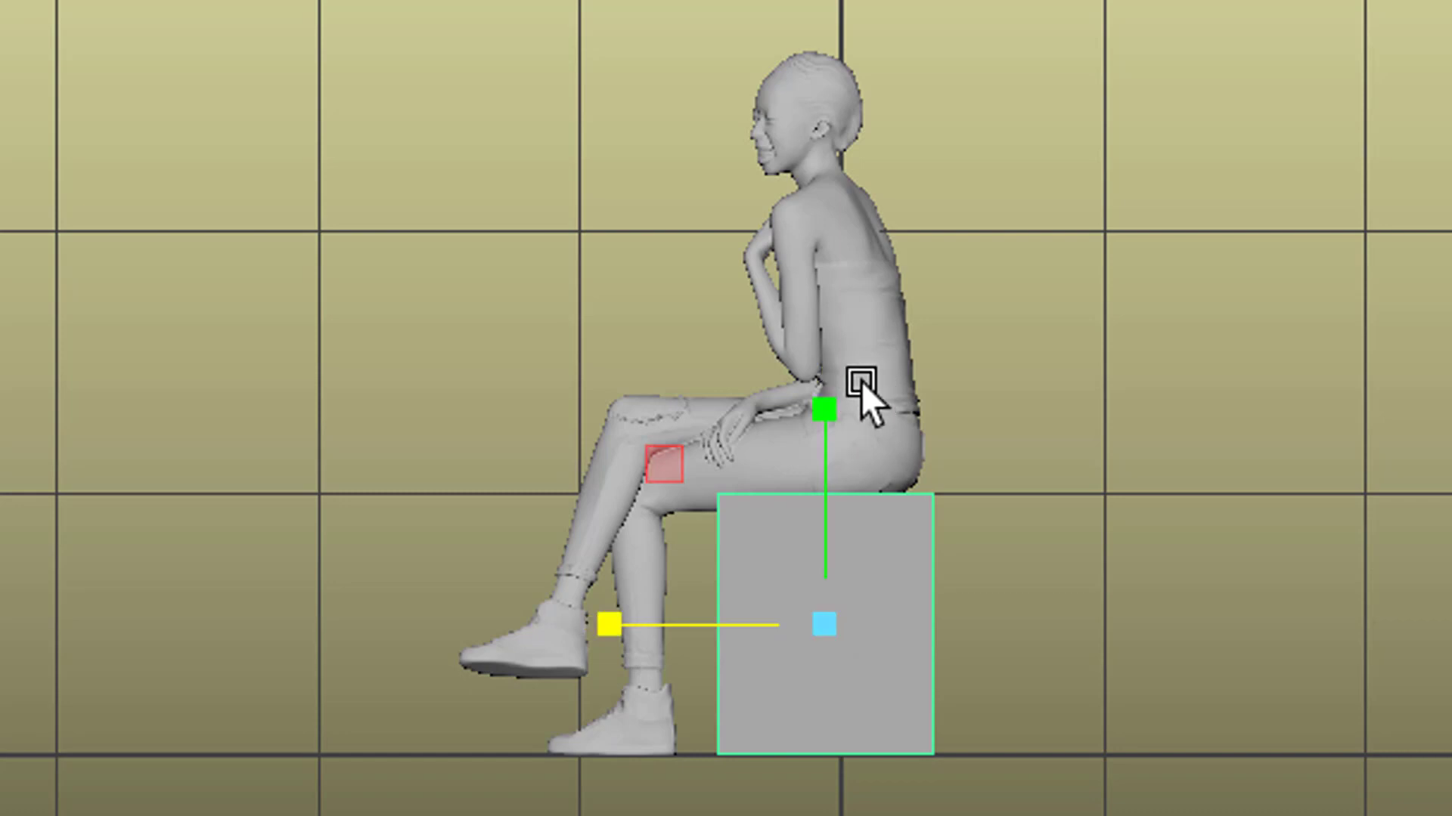
pyautogui.moveTo(828, 414); pyautogui.dragTo(836, 379)
pyautogui.press('w')
pyautogui.keyDown('alt'); pyautogui.moveTo(835, 383); pyautogui.dragTo(1390, 738, button='right'); pyautogui.keyUp('alt')
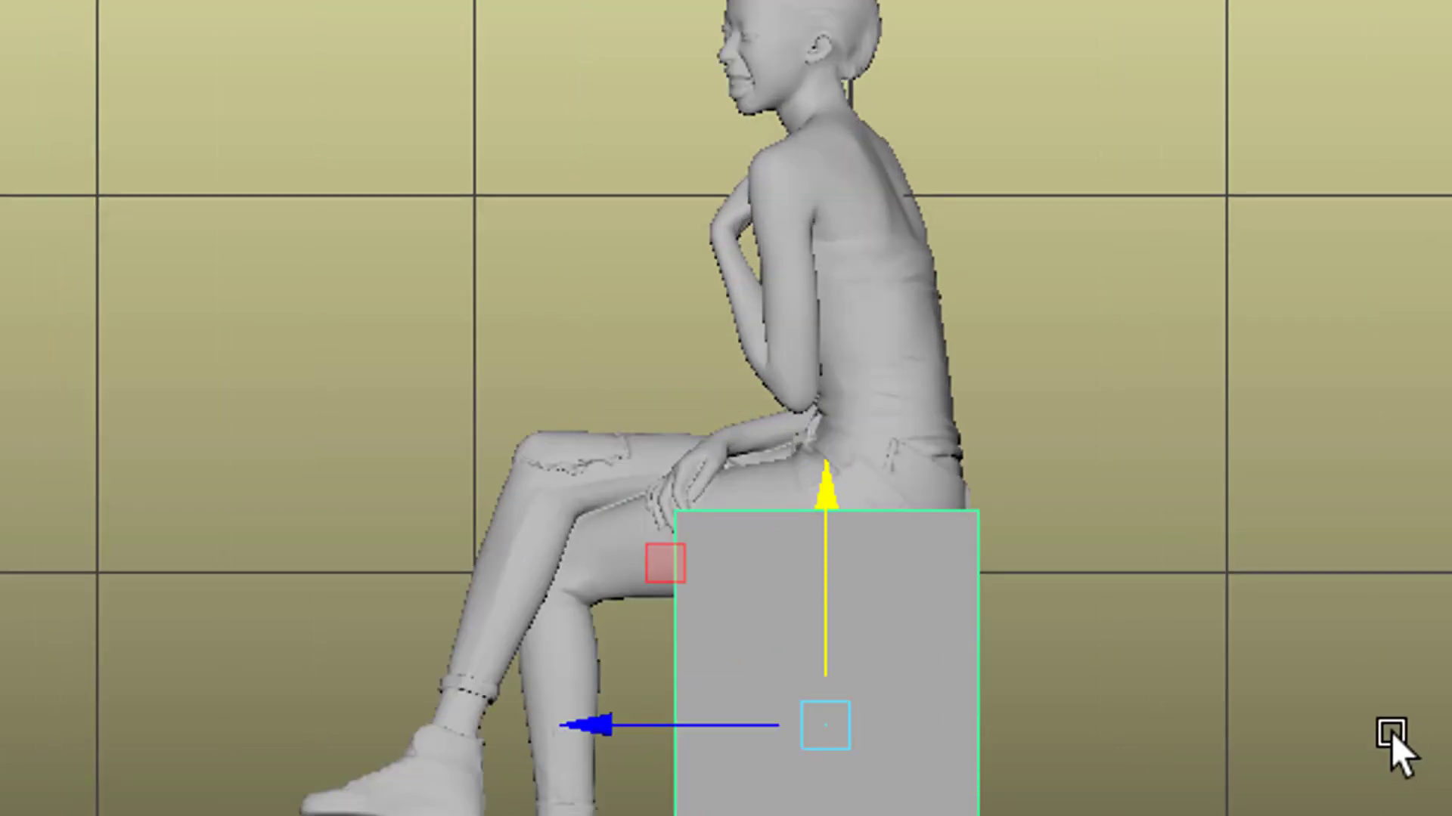
pyautogui.keyDown('alt'); pyautogui.moveTo(889, 538); pyautogui.dragTo(1072, 136, button='middle'); pyautogui.keyUp('alt')
pyautogui.moveTo(1001, 102); pyautogui.dragTo(1014, 117)
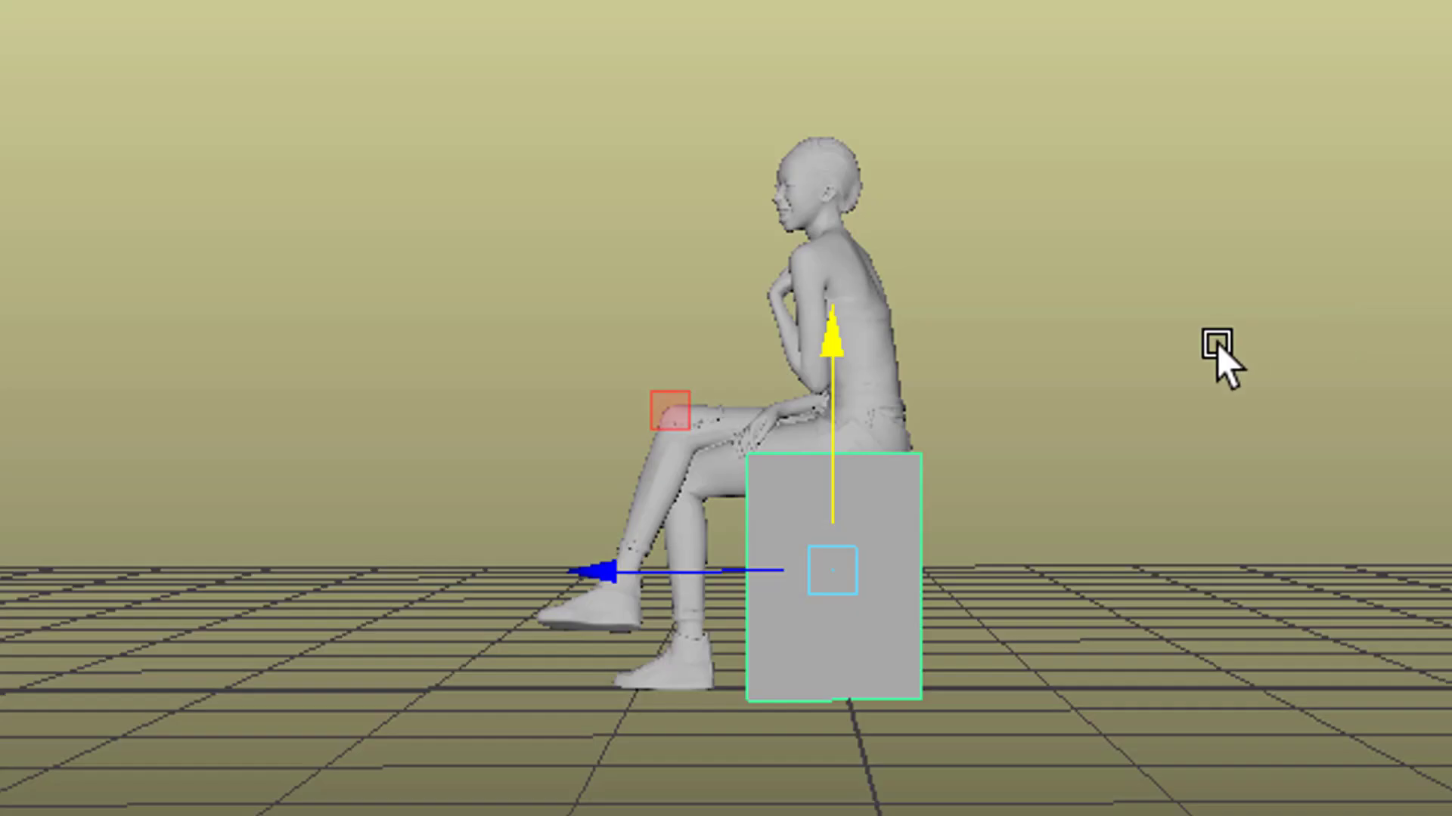
# Examine from several angles in the perspective view how the figure sits on the cube
pyautogui.keyDown('alt'); pyautogui.moveTo(1215, 350); pyautogui.dragTo(1315, 574); pyautogui.keyUp('alt')
pyautogui.keyDown('alt'); pyautogui.moveTo(1275, 813); pyautogui.dragTo(1121, 671, button='middle'); pyautogui.keyUp('alt')
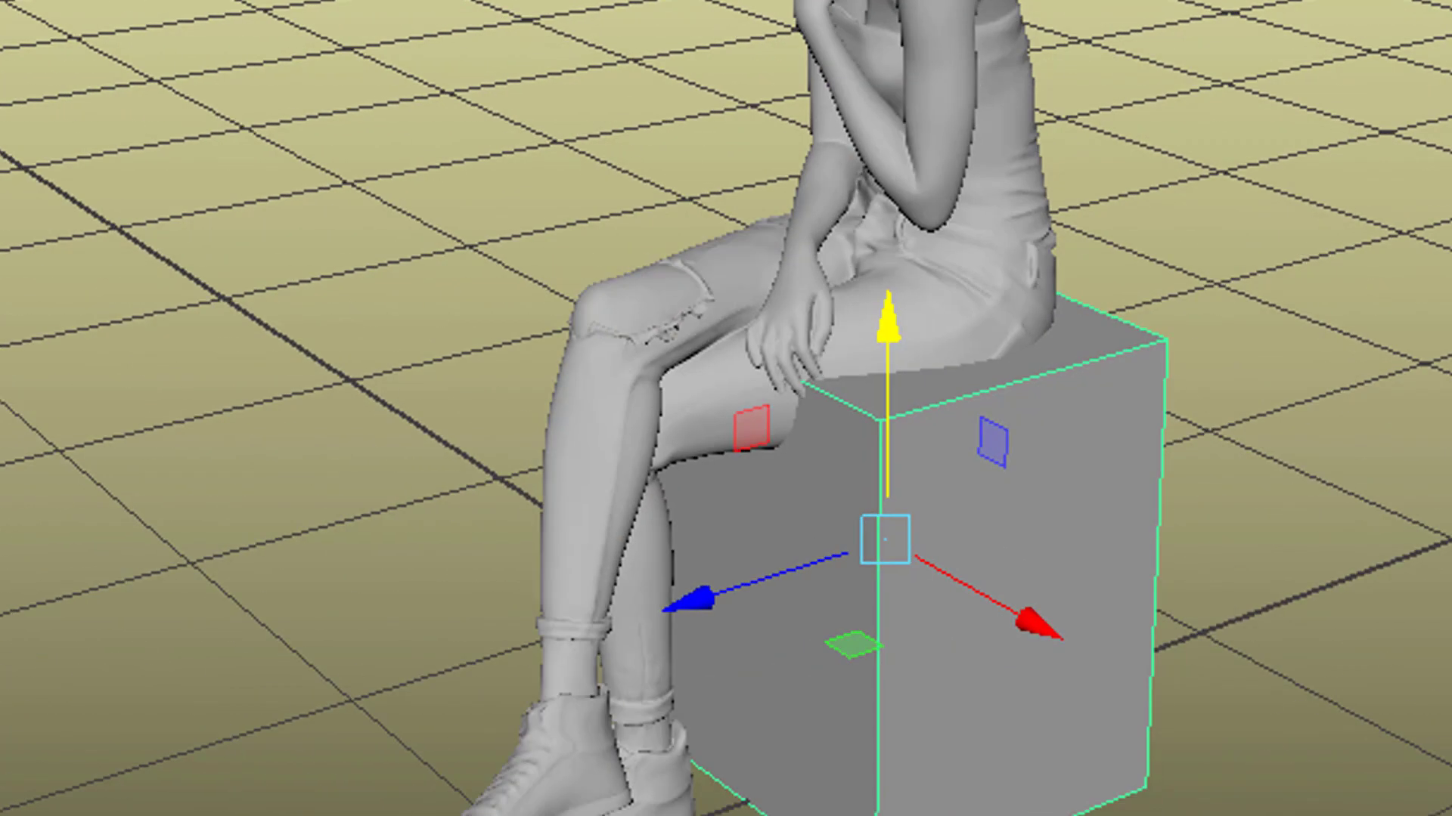
pyautogui.keyDown('alt'); pyautogui.moveTo(1120, 671); pyautogui.dragTo(1421, 756, button='right'); pyautogui.keyUp('alt')
pyautogui.keyDown('alt'); pyautogui.moveTo(1432, 759); pyautogui.dragTo(1290, 699); pyautogui.keyUp('alt')
pyautogui.keyDown('alt'); pyautogui.moveTo(1289, 691); pyautogui.dragTo(1284, 689, button='right'); pyautogui.keyUp('alt')
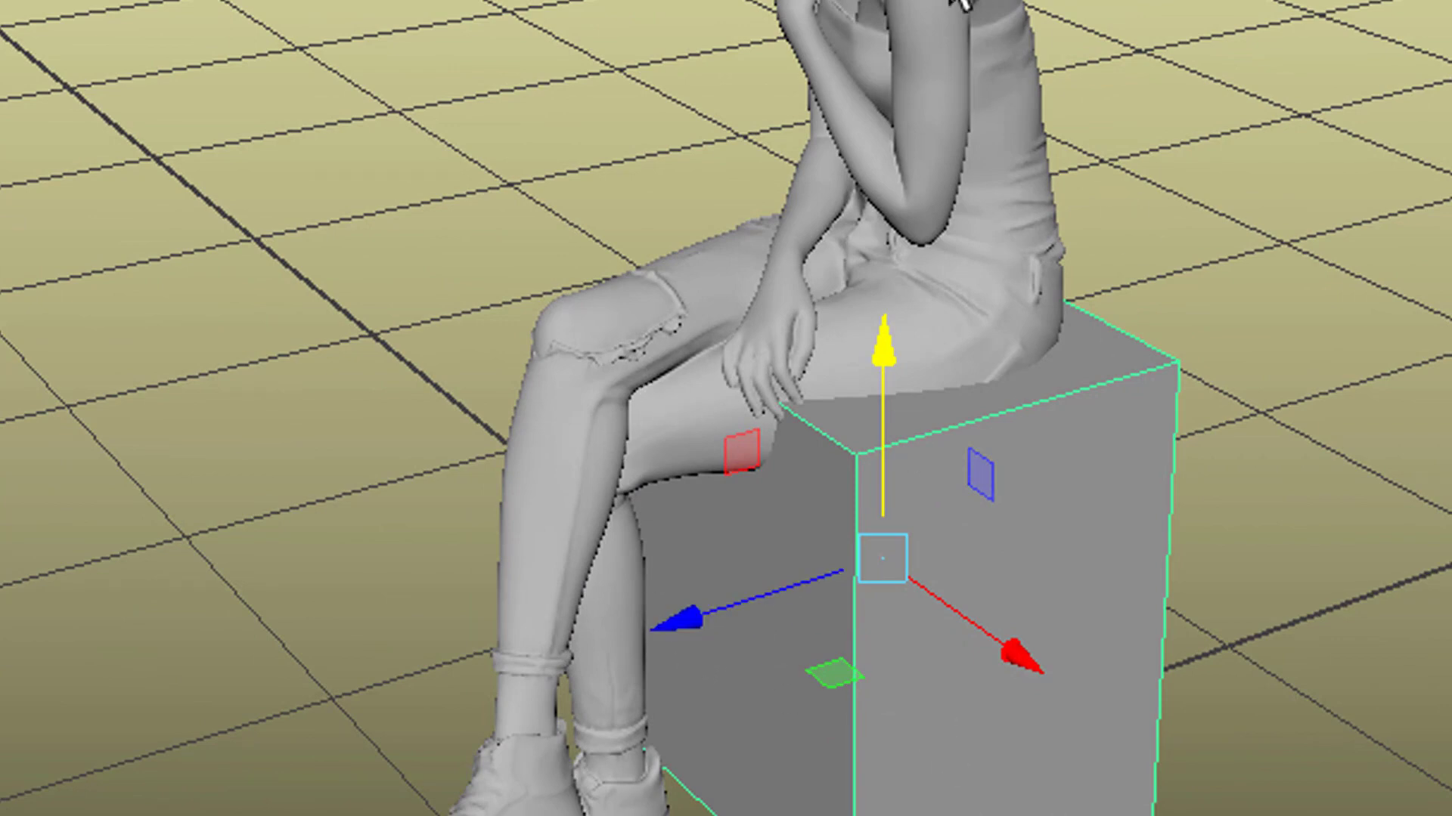
pyautogui.keyDown('alt'); pyautogui.moveTo(1444, 801); pyautogui.dragTo(1084, 803); pyautogui.keyUp('alt')
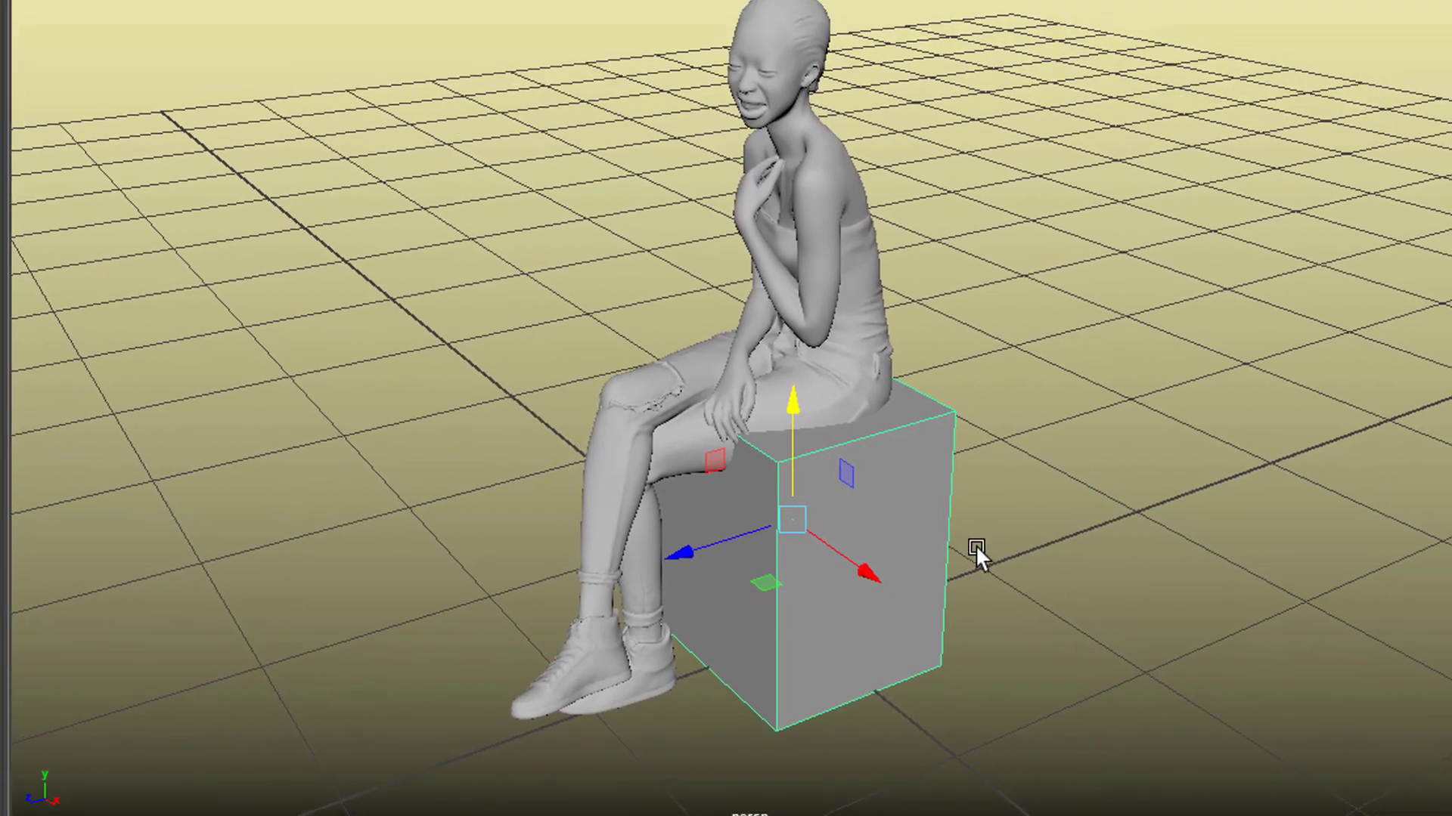
pyautogui.keyDown('alt'); pyautogui.moveTo(968, 593); pyautogui.dragTo(846, 437); pyautogui.keyUp('alt')
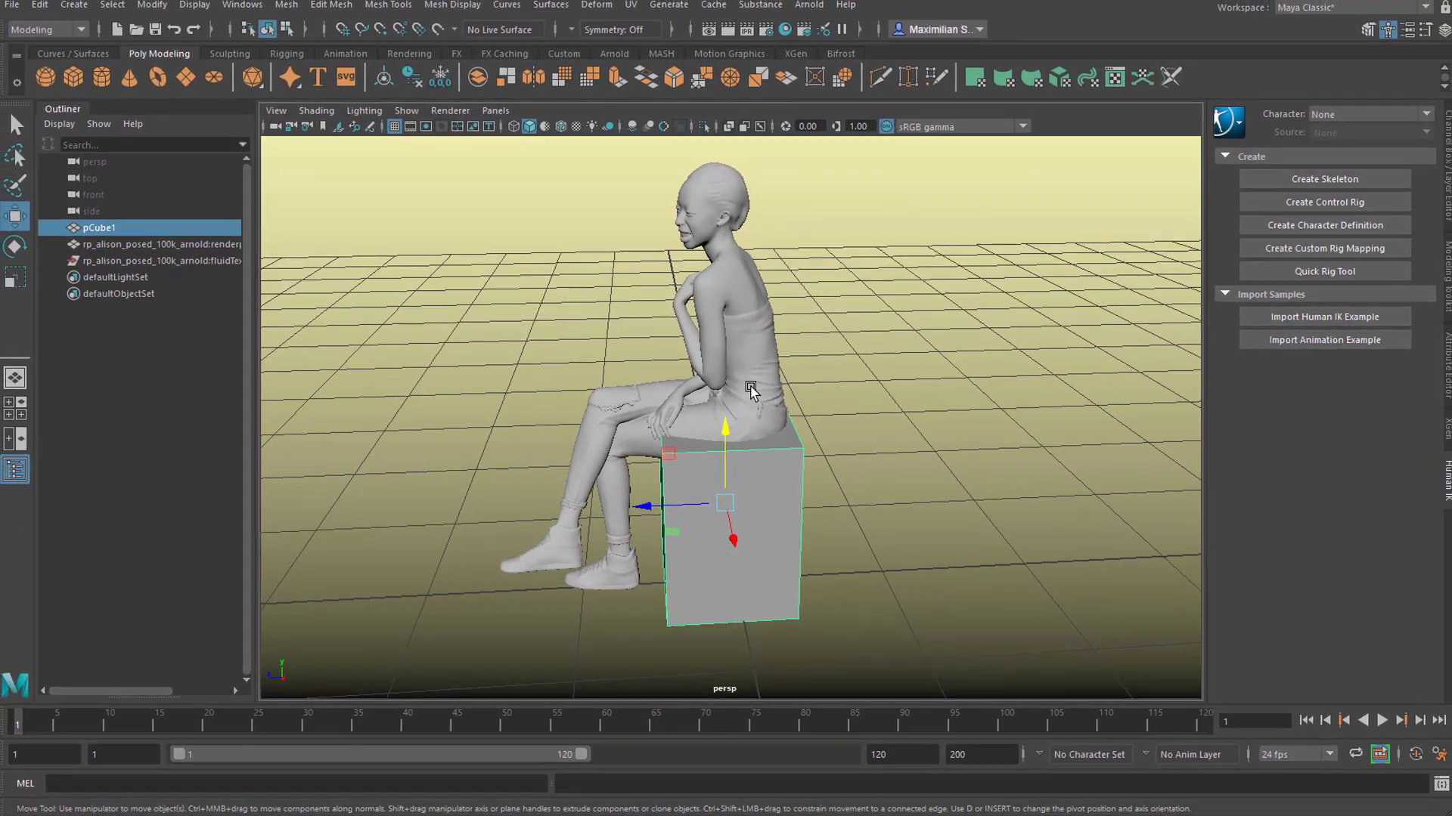
# Duplicate the cube and figure together, offset the copy behind the original, and repeat the duplication with the same offset
pyautogui.keyDown('shift'); pyautogui.click(759, 384); pyautogui.keyUp('shift')
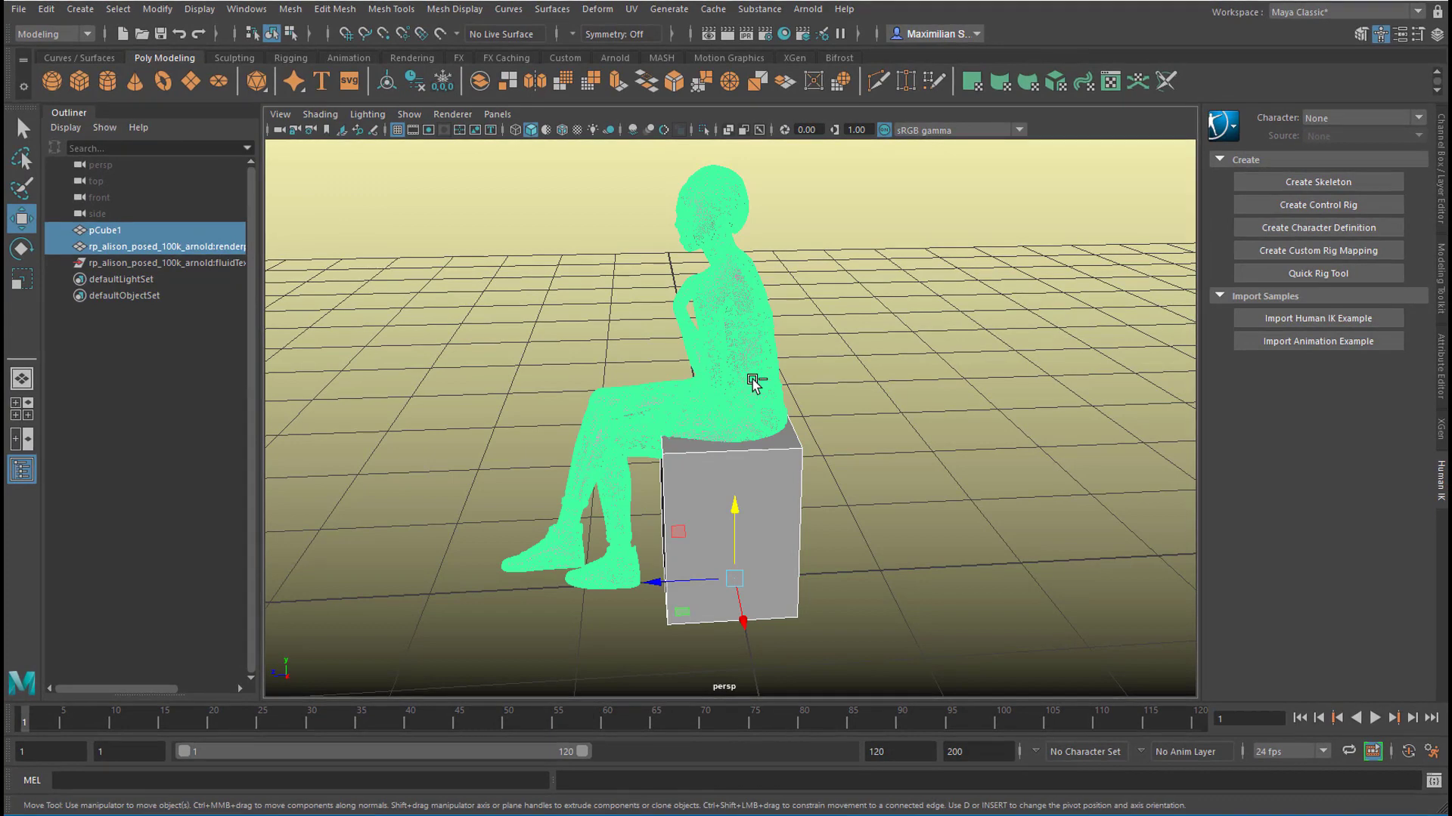
pyautogui.hotkey('ctrl', 'd')
pyautogui.moveTo(661, 586); pyautogui.dragTo(1039, 569)
pyautogui.keyDown('alt'); pyautogui.moveTo(962, 546); pyautogui.dragTo(764, 559, button='middle'); pyautogui.keyUp('alt')
pyautogui.keyDown('alt'); pyautogui.moveTo(763, 560); pyautogui.dragTo(901, 592); pyautogui.keyUp('alt')
pyautogui.keyDown('alt'); pyautogui.moveTo(929, 560); pyautogui.dragTo(675, 598, button='right'); pyautogui.keyUp('alt')
pyautogui.keyDown('alt'); pyautogui.moveTo(794, 577); pyautogui.dragTo(666, 598, button='middle'); pyautogui.keyUp('alt')
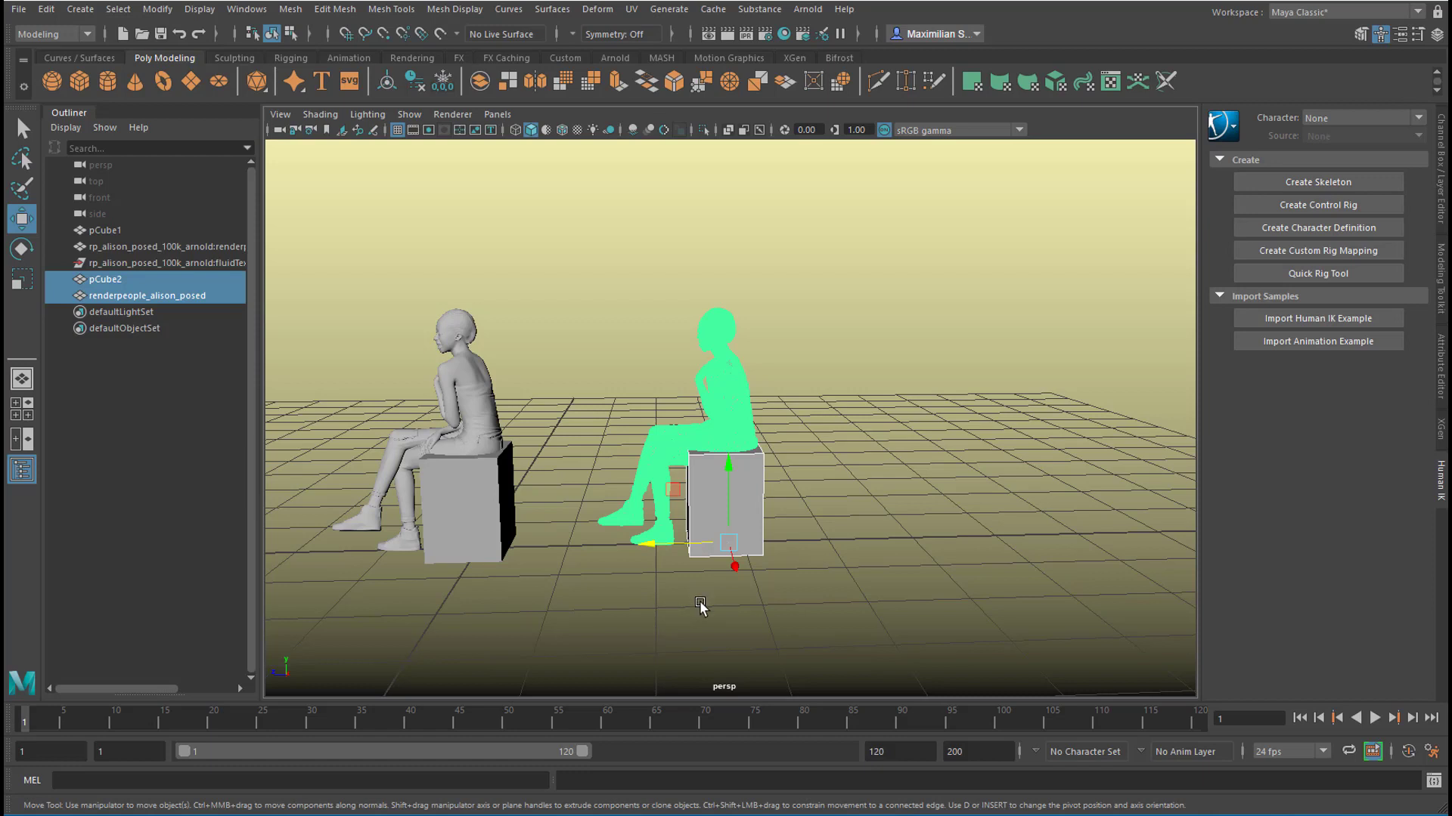
pyautogui.hotkey('shift', 'd')
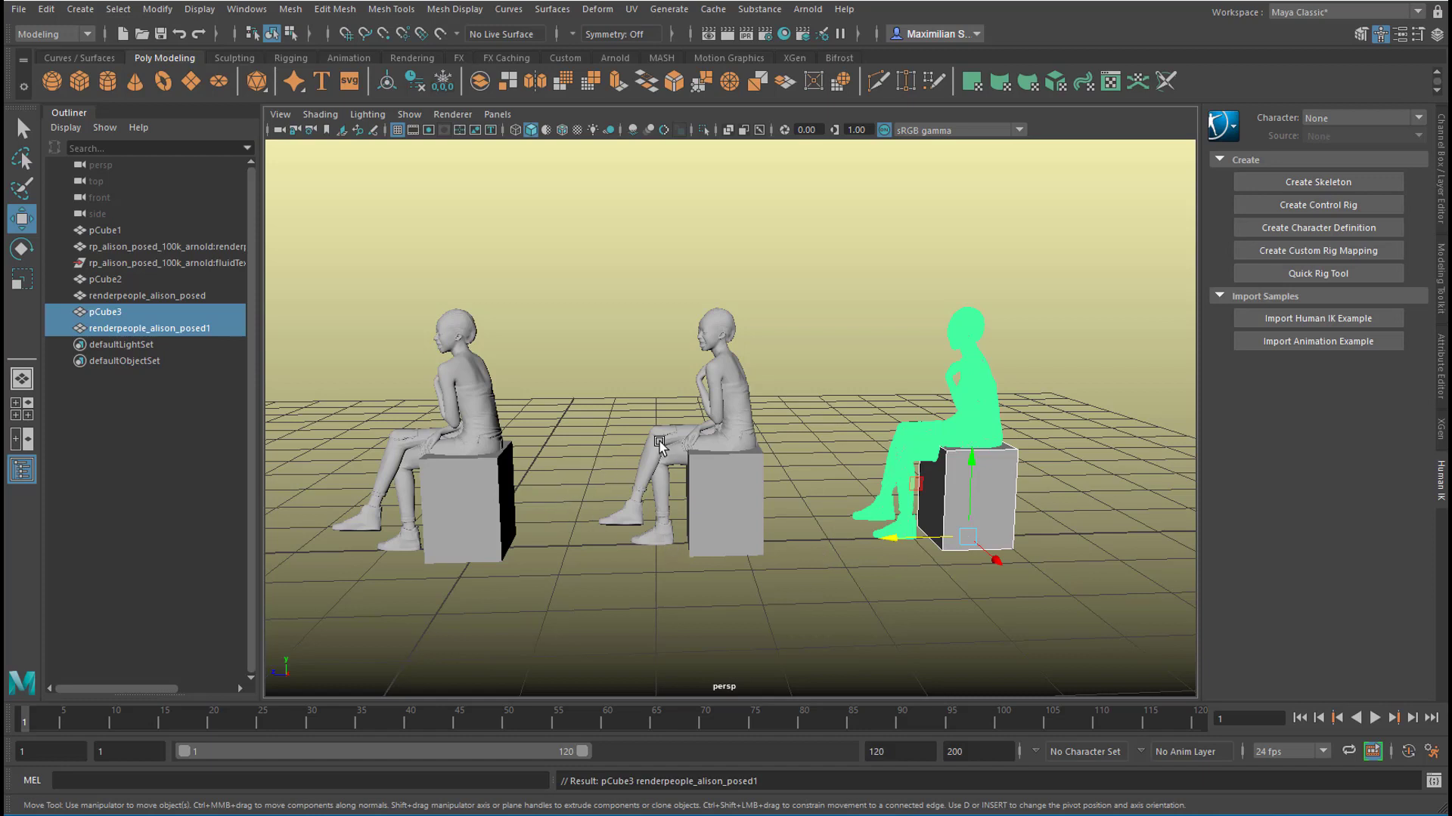
# Optimize the scene size to remove unused items
pyautogui.click(18, 9)
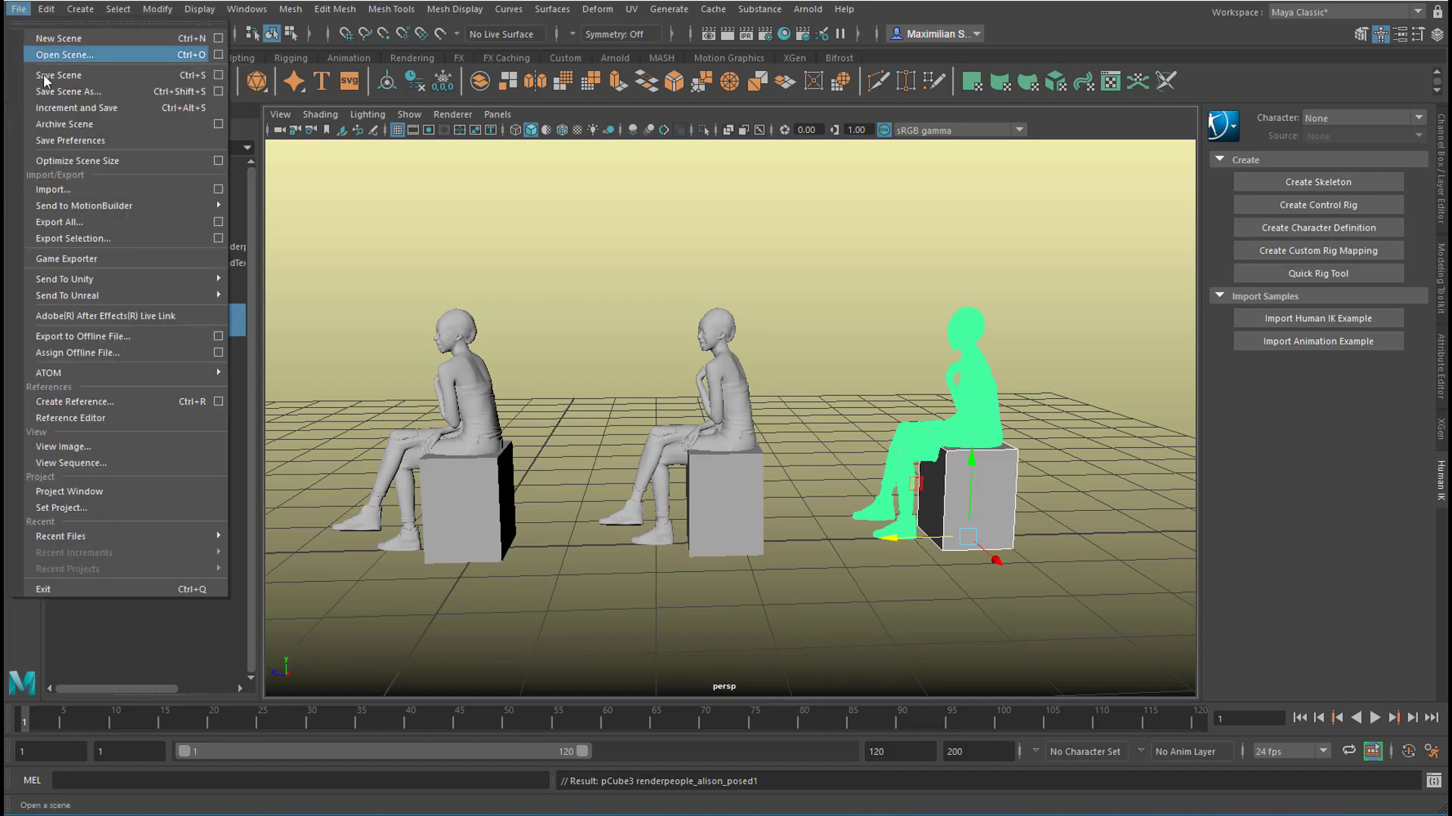
pyautogui.click(87, 167)
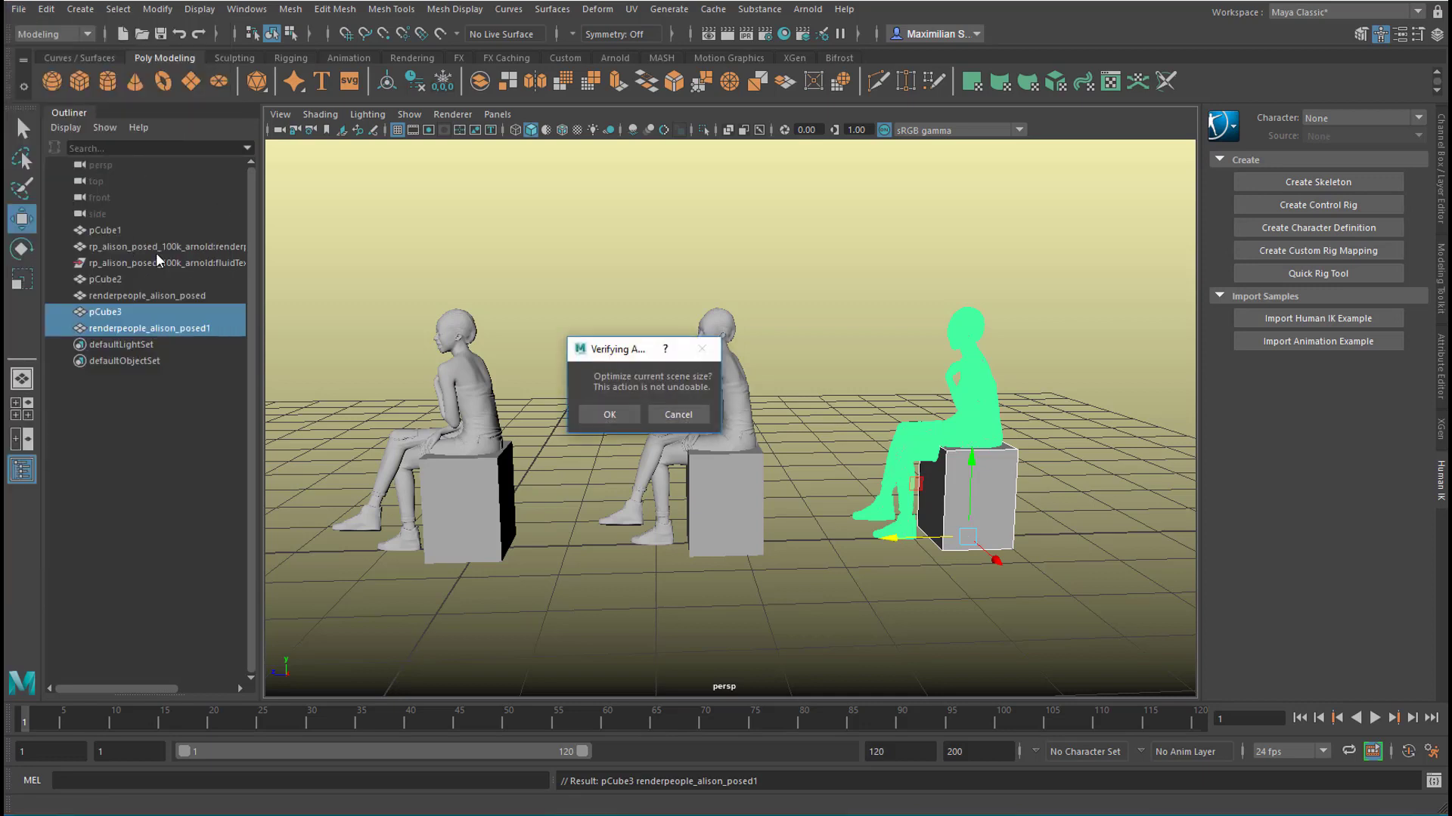
pyautogui.click(623, 418)
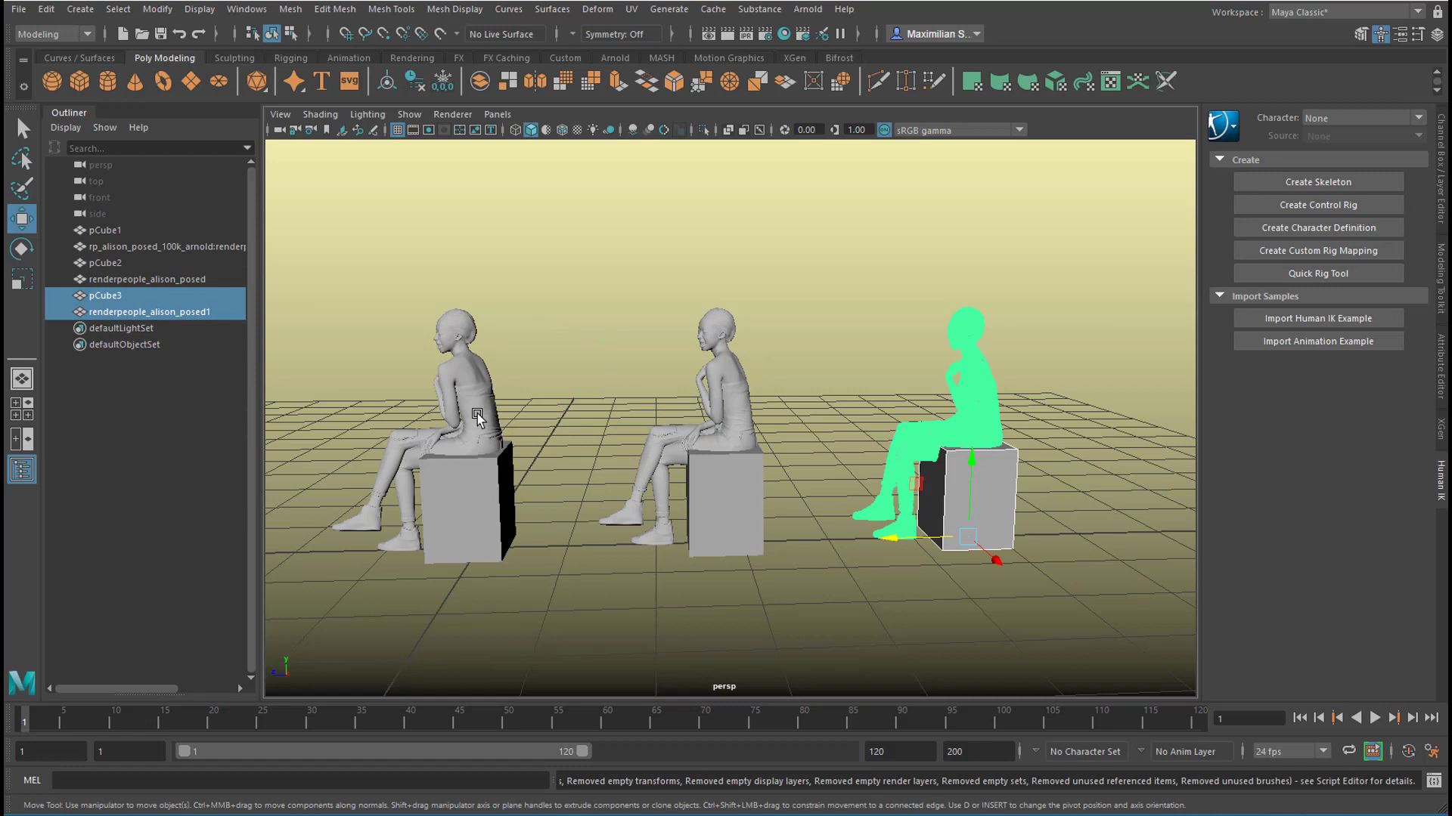
# Combine the original cube and its seated figure into a single mesh
pyautogui.click(471, 503)
pyautogui.keyDown('shift'); pyautogui.click(475, 380); pyautogui.keyUp('shift')
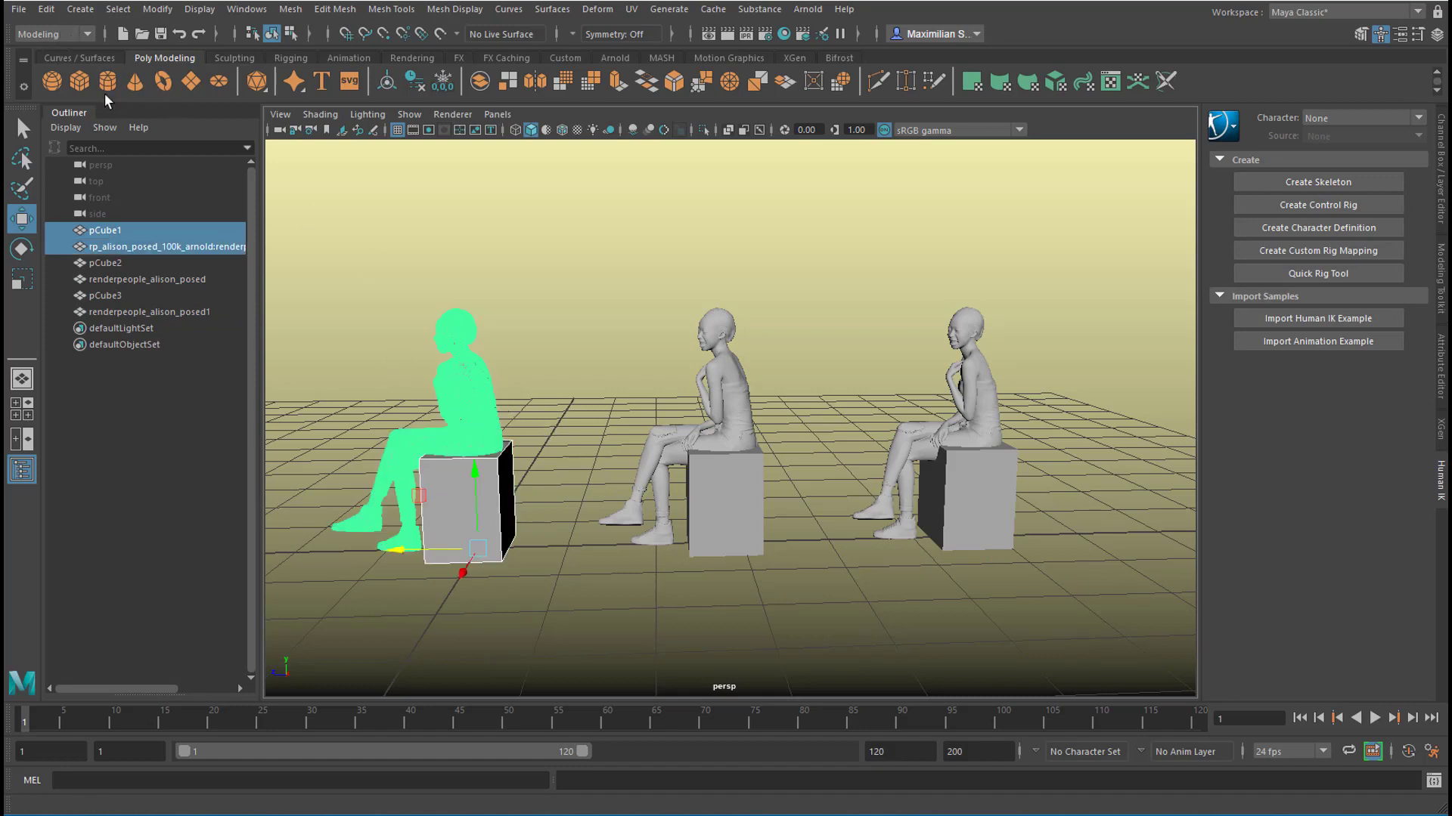
pyautogui.click(292, 10)
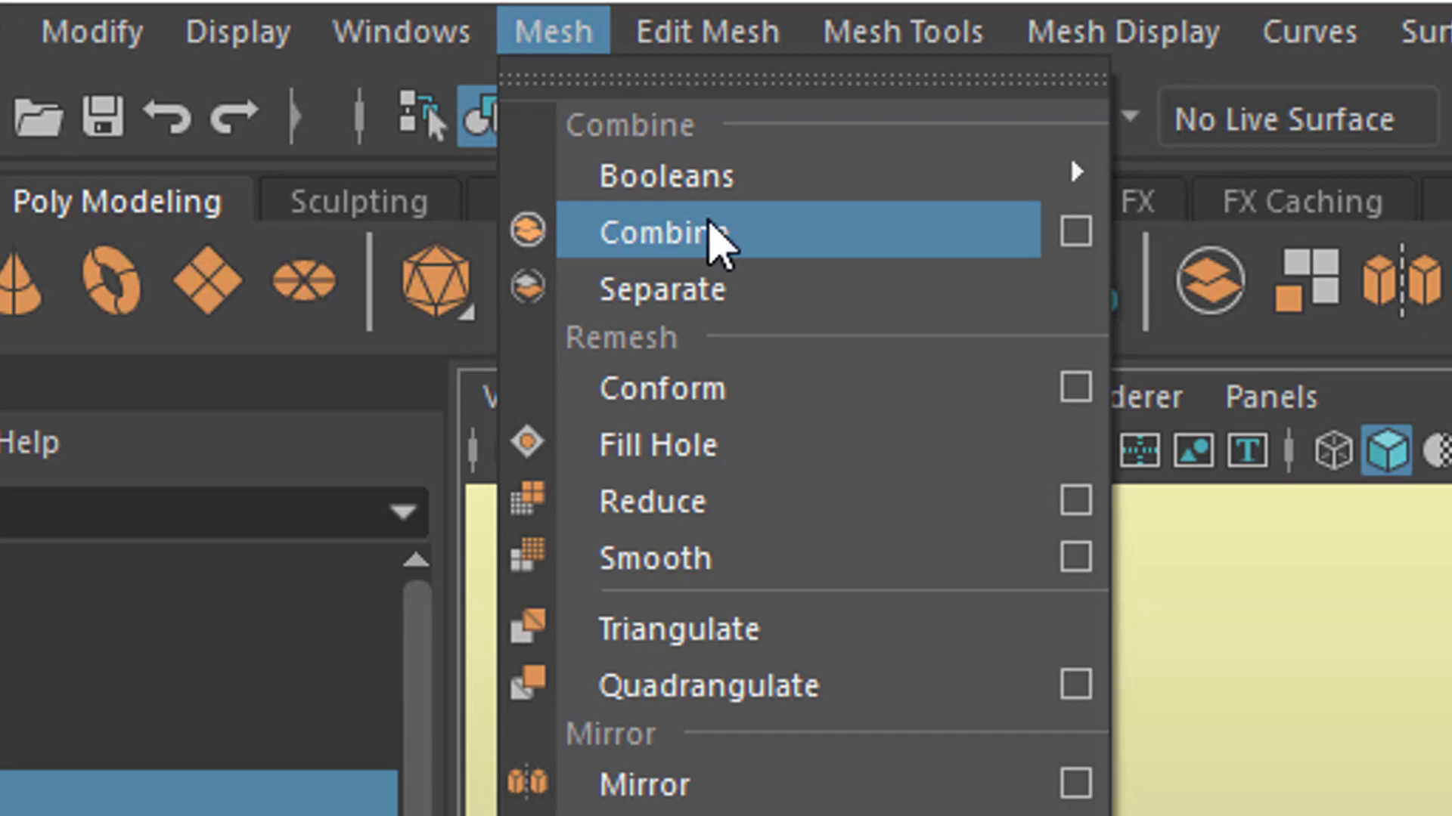
pyautogui.click(718, 237)
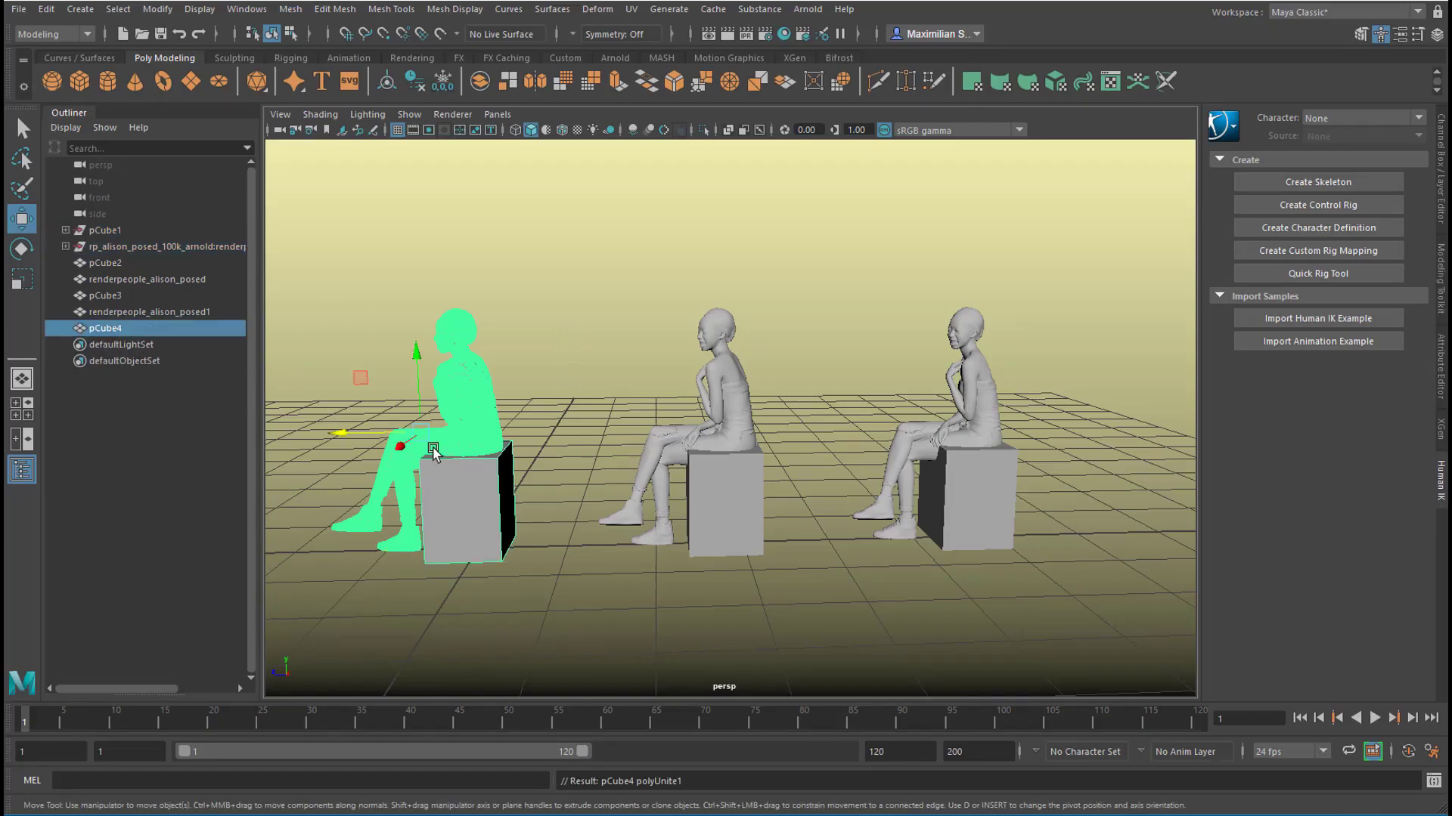
# Select the combined mesh by its figure part and by its cube part to check how it selects
pyautogui.click(552, 412)
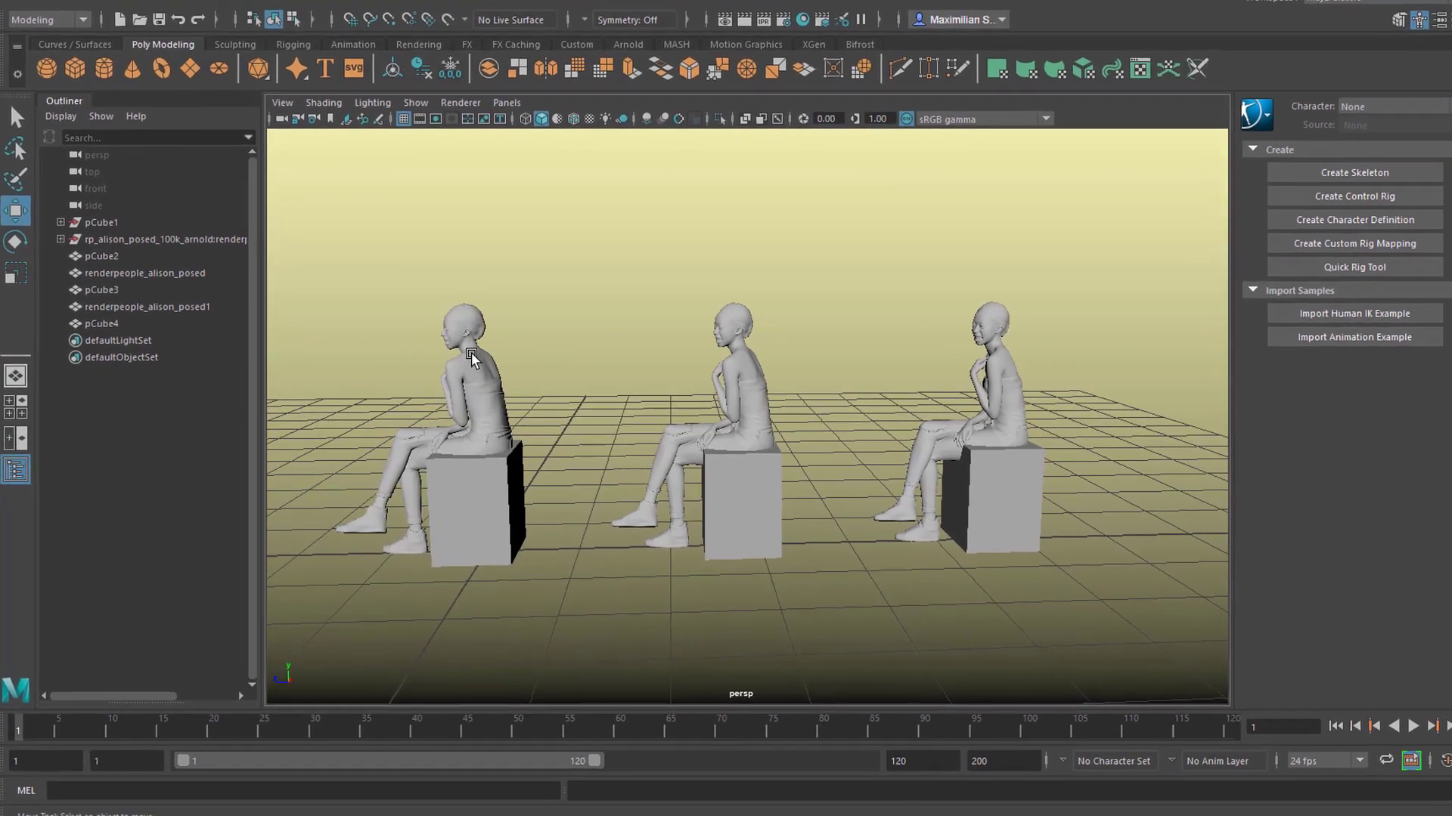
pyautogui.click(471, 355)
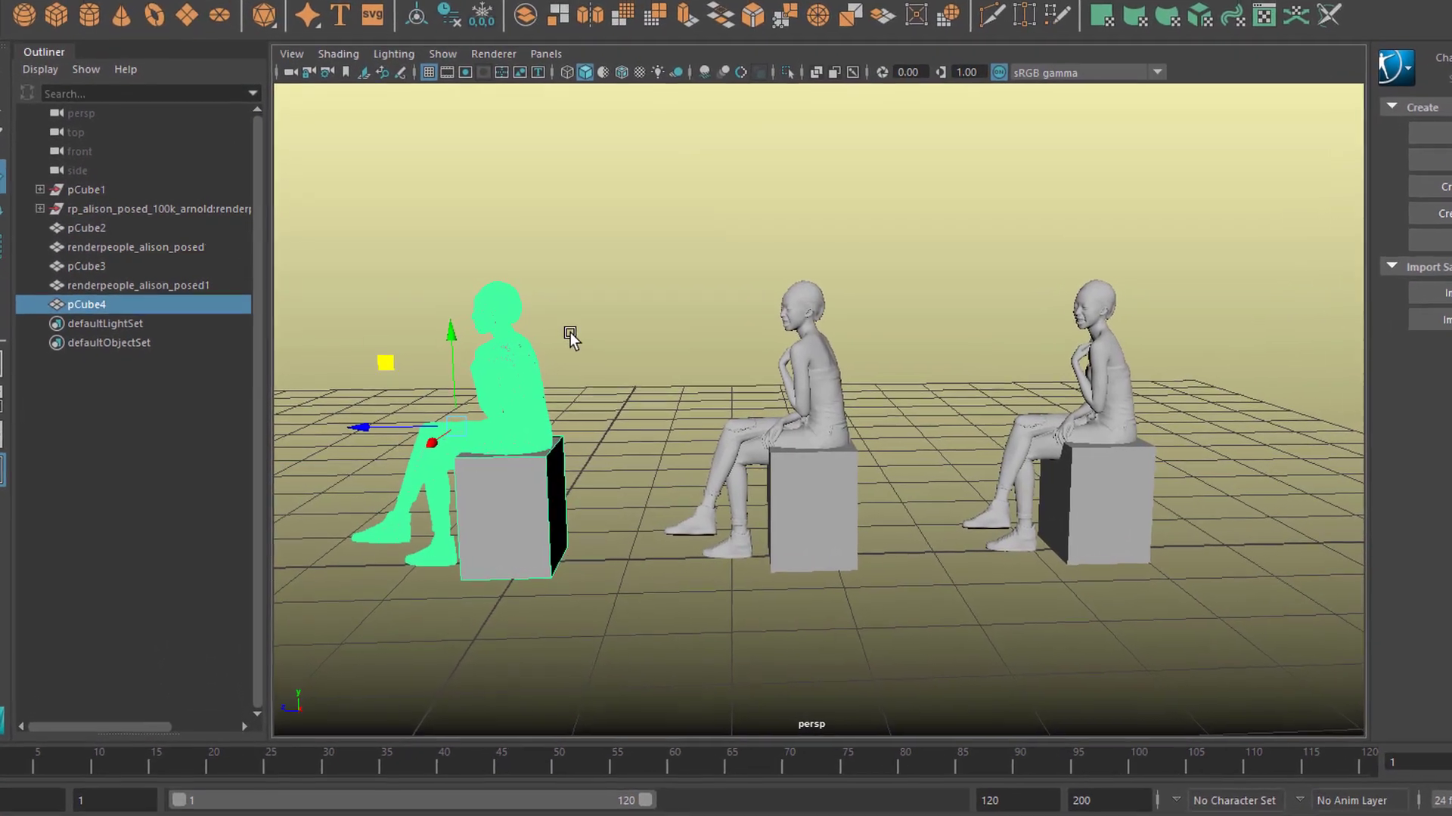
pyautogui.click(570, 336)
pyautogui.click(542, 526)
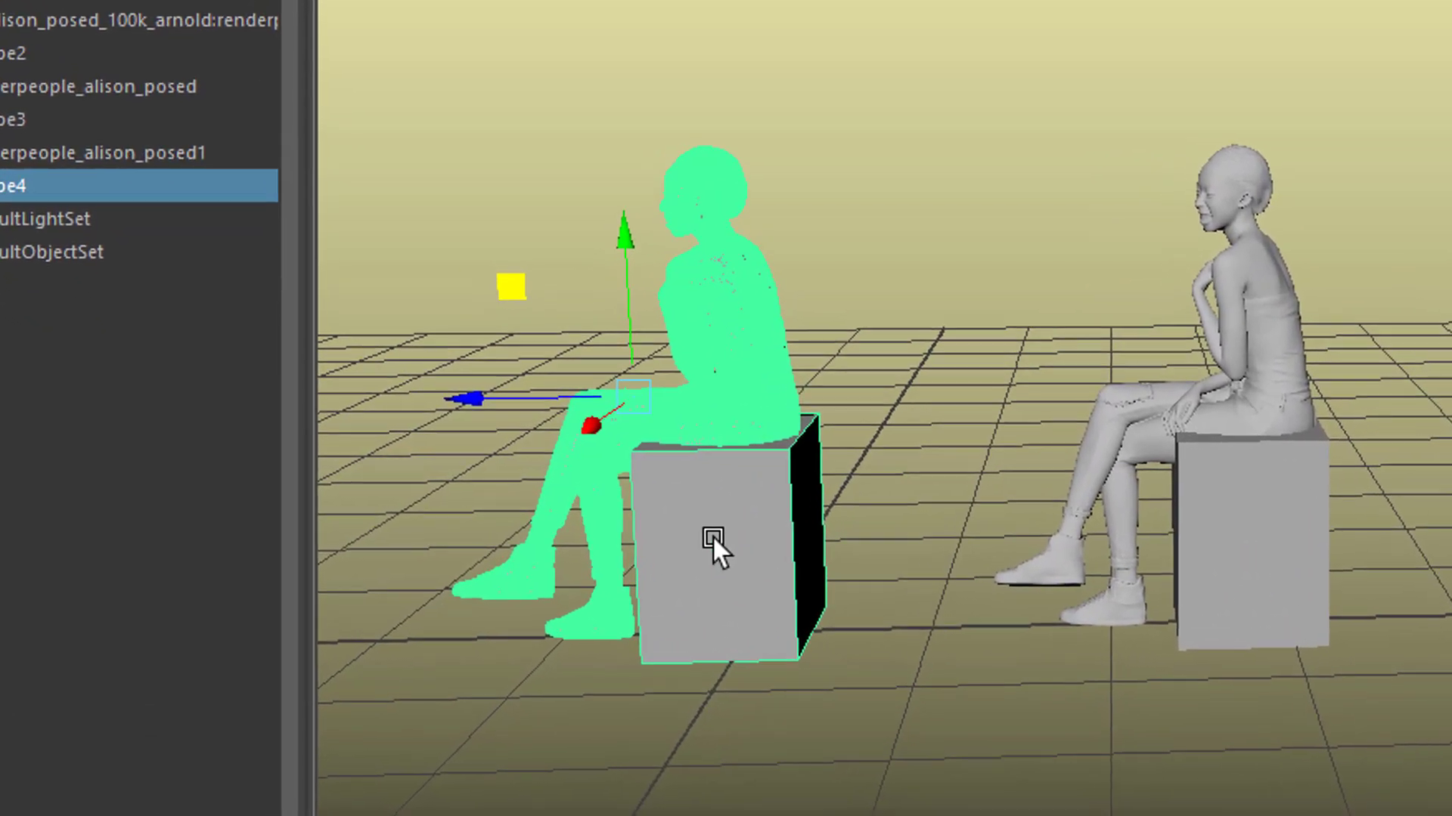
# Delete the side face of the cube in the combined mesh, the one facing the view, to open its interior
pyautogui.rightClick(765, 582)
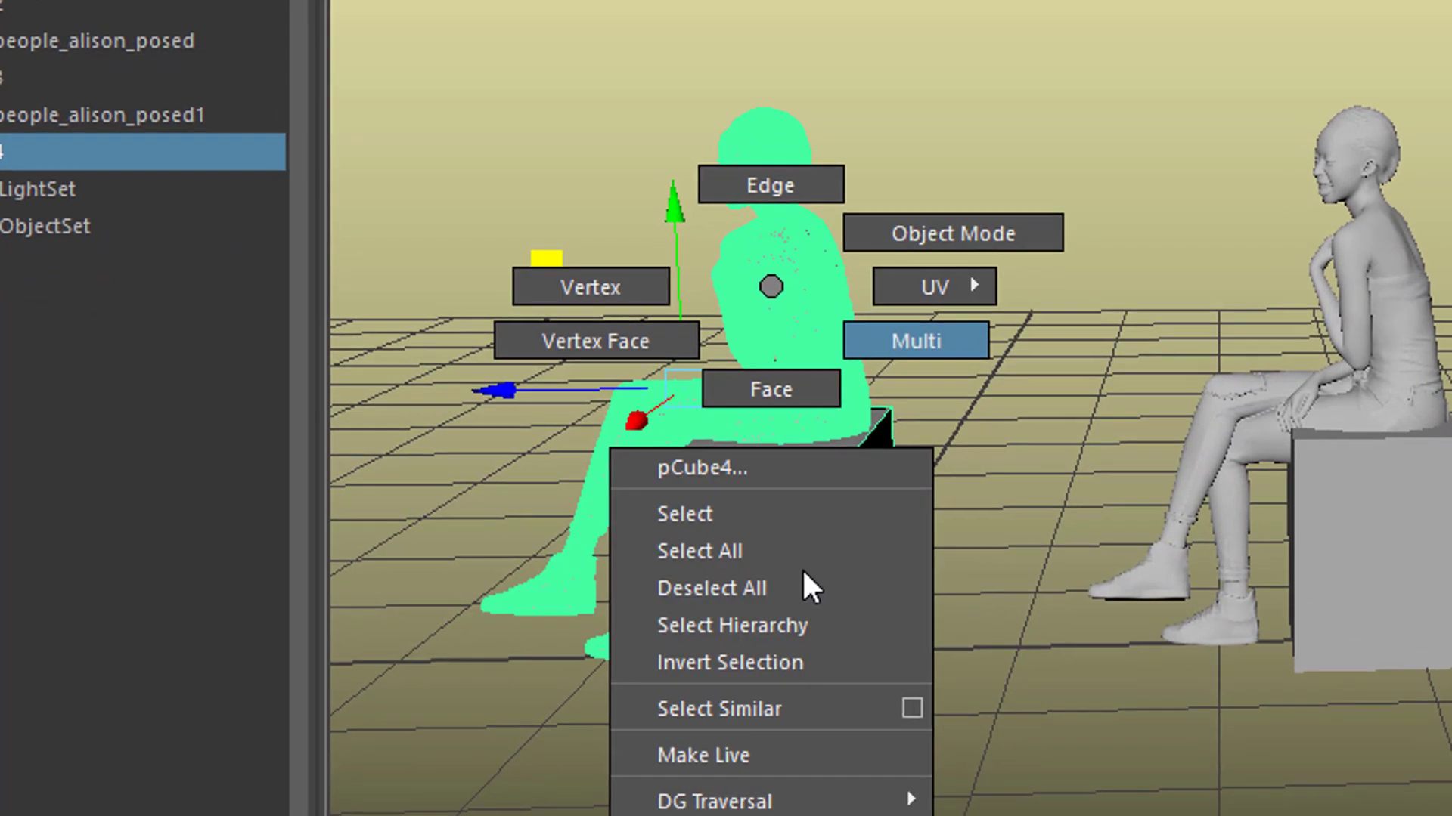
pyautogui.click(807, 378)
pyautogui.click(778, 563)
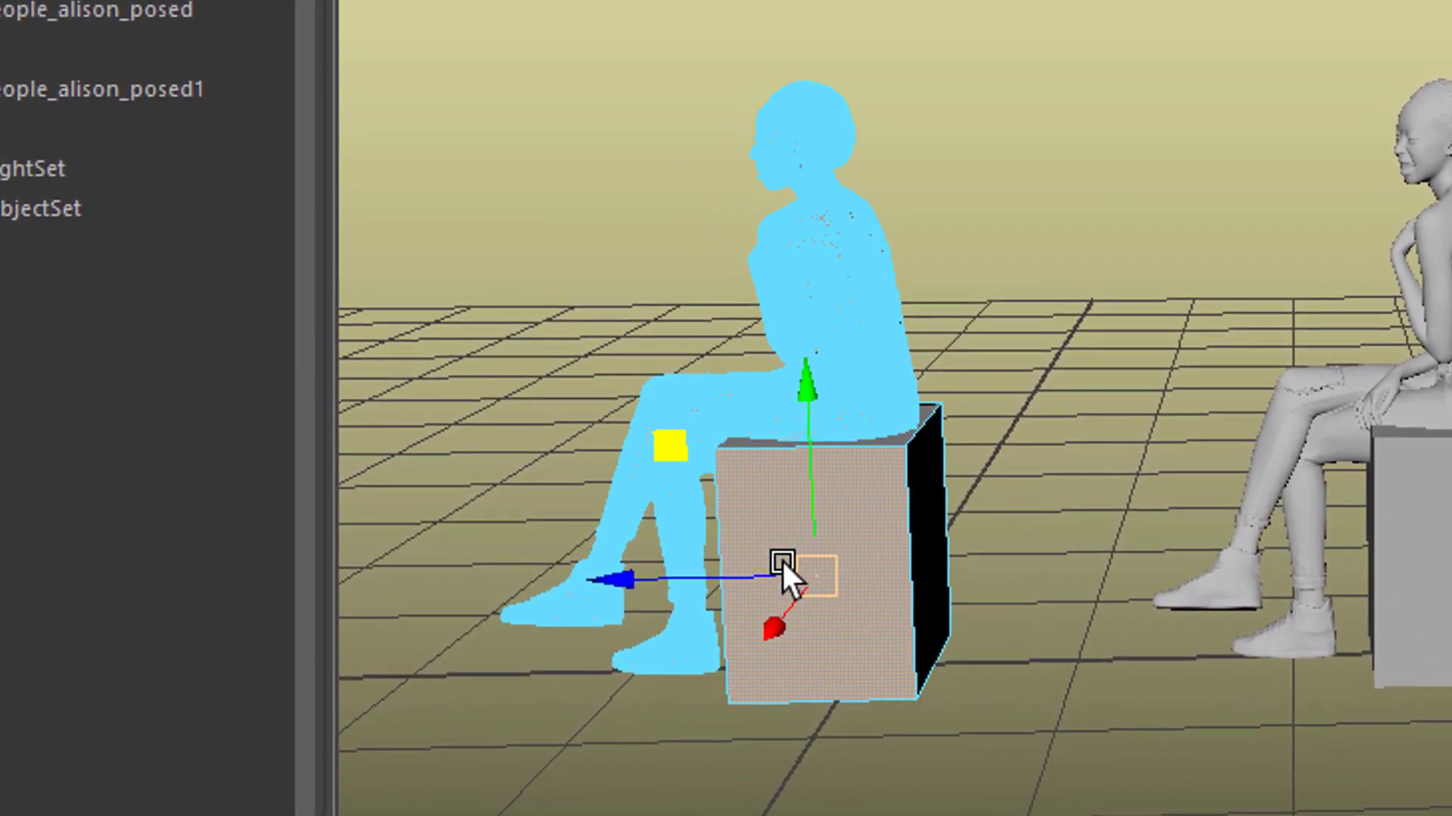
pyautogui.click(1173, 642)
# Examine the opened cube of the combined mesh from several angles to check how the figure's geometry passes through it
pyautogui.keyDown('alt'); pyautogui.moveTo(1174, 643); pyautogui.dragTo(860, 596); pyautogui.keyUp('alt')
pyautogui.moveTo(836, 187); pyautogui.dragTo(976, 116, button='right')
pyautogui.keyDown('alt'); pyautogui.moveTo(874, 648); pyautogui.dragTo(899, 678); pyautogui.keyUp('alt')
pyautogui.click(861, 710)
pyautogui.keyDown('alt'); pyautogui.moveTo(860, 710); pyautogui.dragTo(1068, 523, button='right'); pyautogui.keyUp('alt')
pyautogui.keyDown('alt'); pyautogui.moveTo(1068, 523); pyautogui.dragTo(1448, 423, button='middle'); pyautogui.keyUp('alt')
pyautogui.keyDown('alt'); pyautogui.moveTo(1254, 227); pyautogui.dragTo(930, 280); pyautogui.keyUp('alt')
pyautogui.keyDown('alt'); pyautogui.moveTo(1358, 683); pyautogui.dragTo(1418, 626); pyautogui.keyUp('alt')
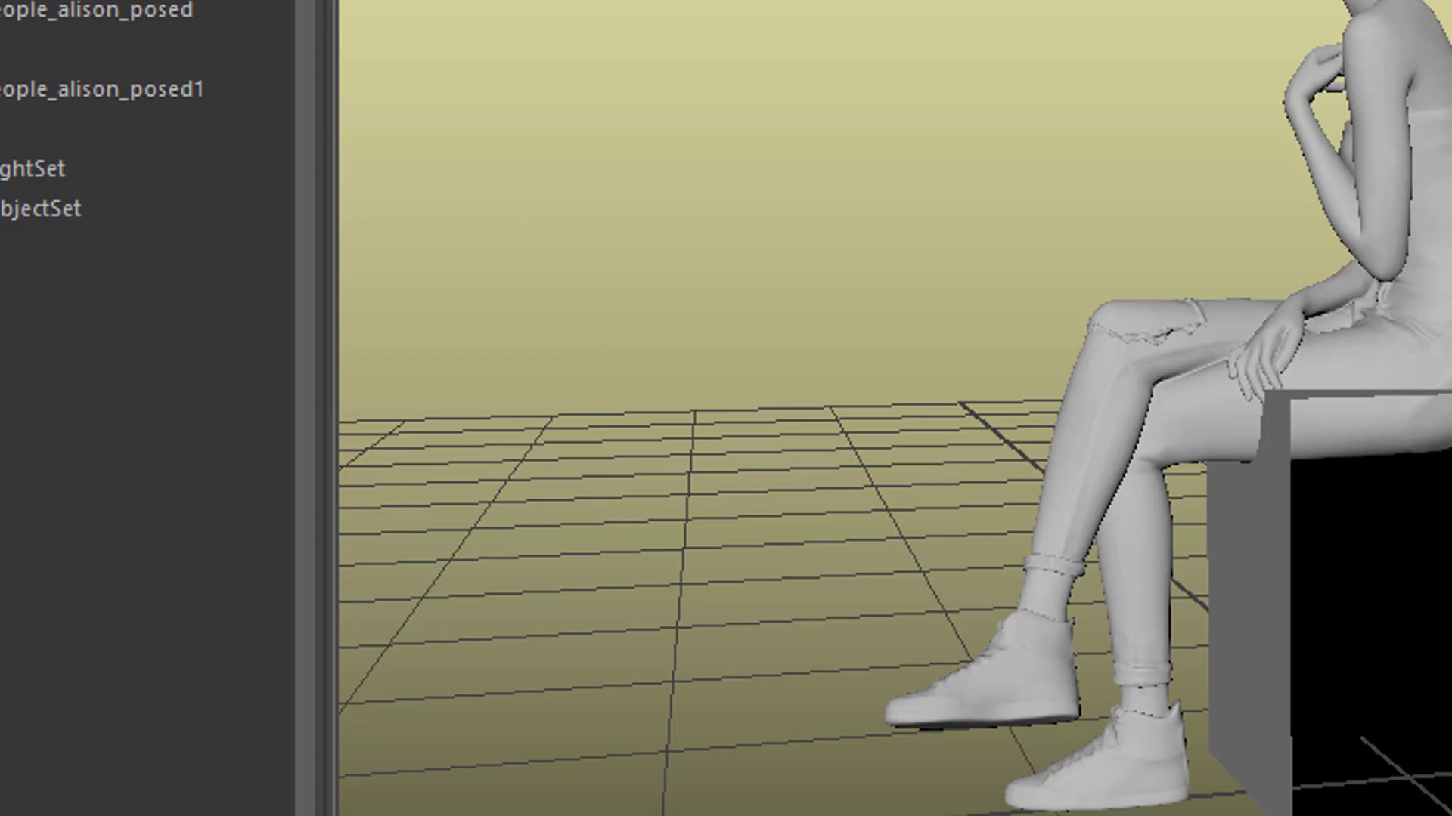
# Join the second cube and its seated figure with a Boolean Union
pyautogui.click(393, 0)
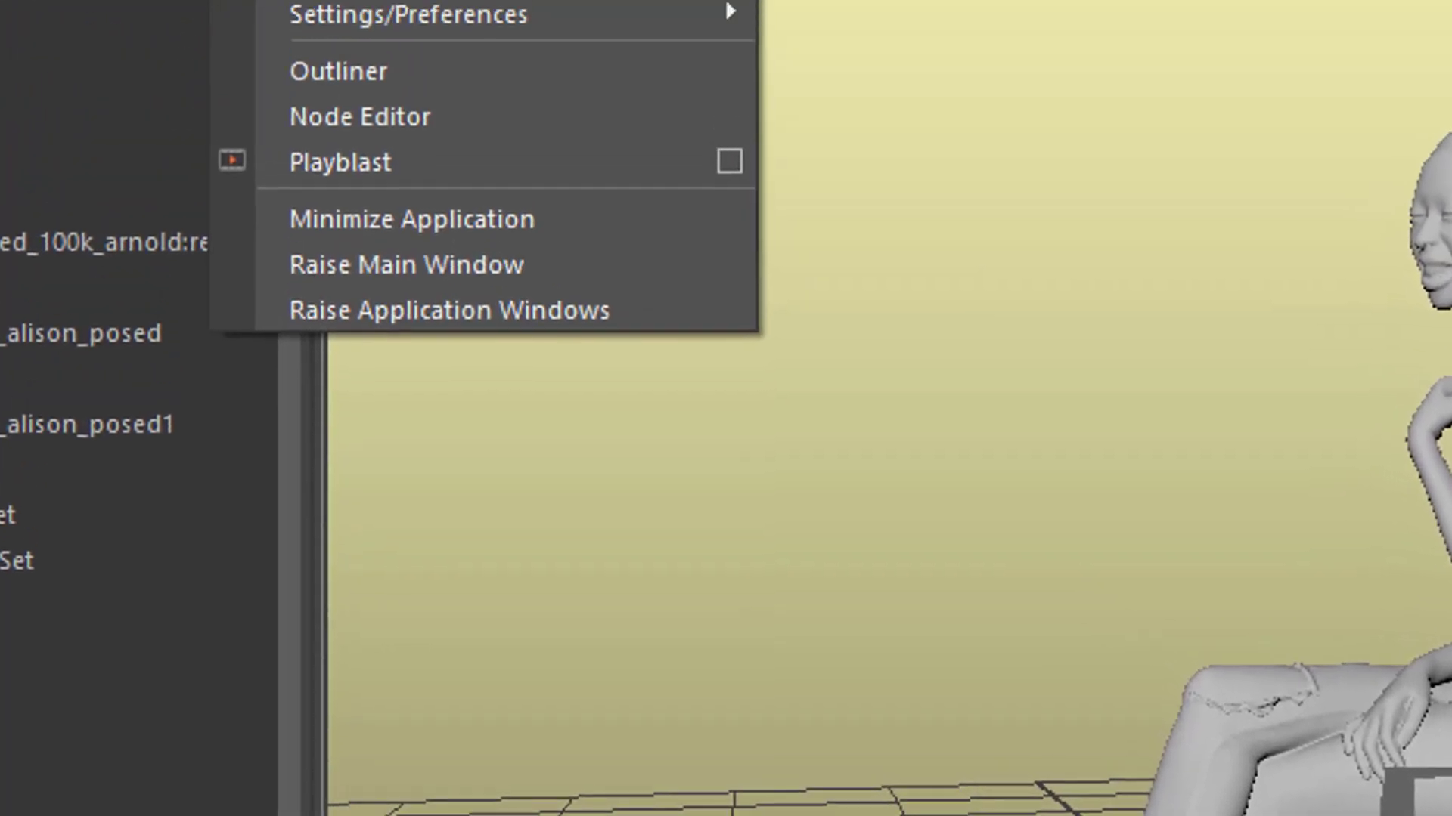
pyautogui.moveTo(416, 0)
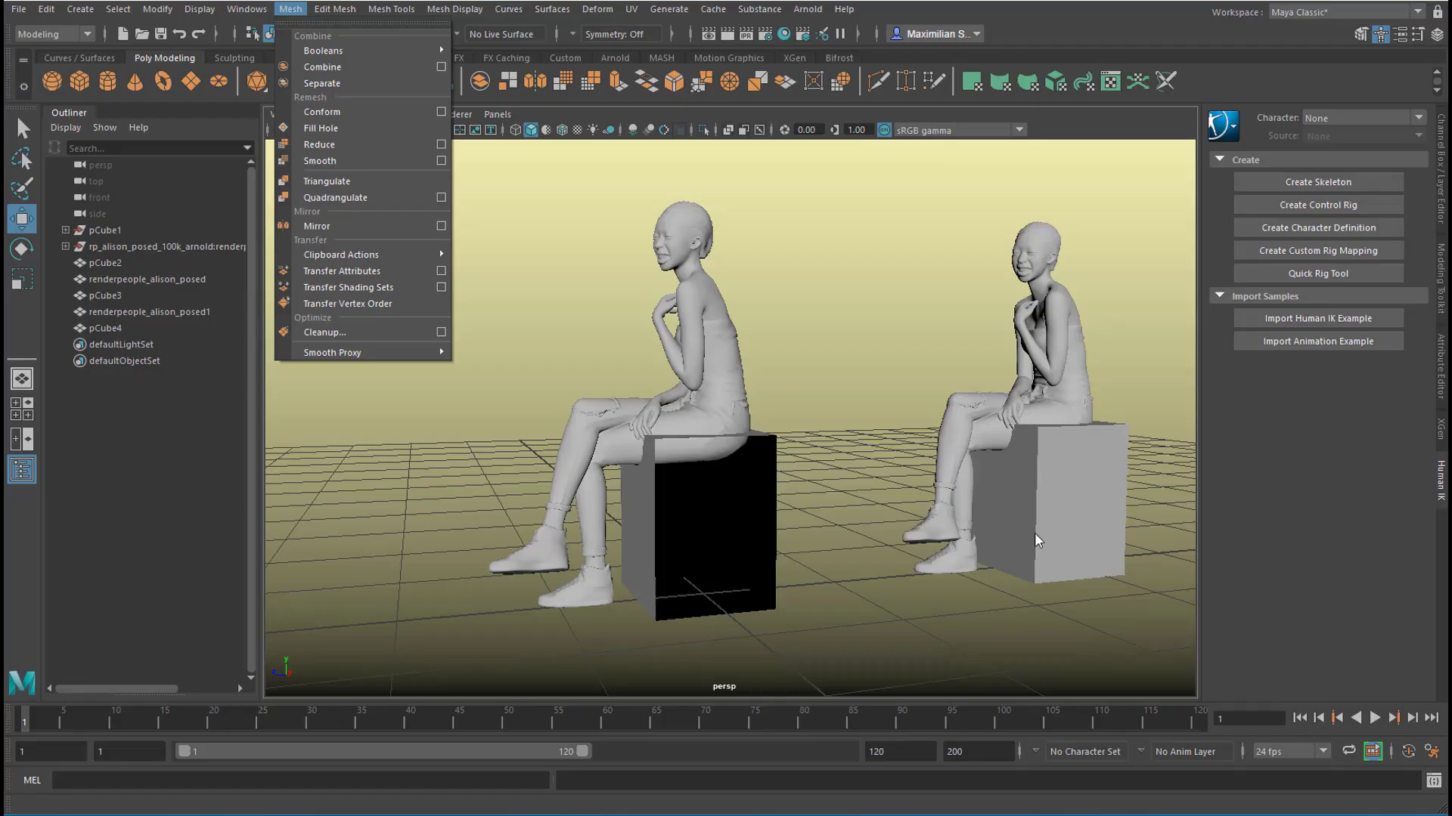
pyautogui.click(1080, 531)
pyautogui.click(1080, 529)
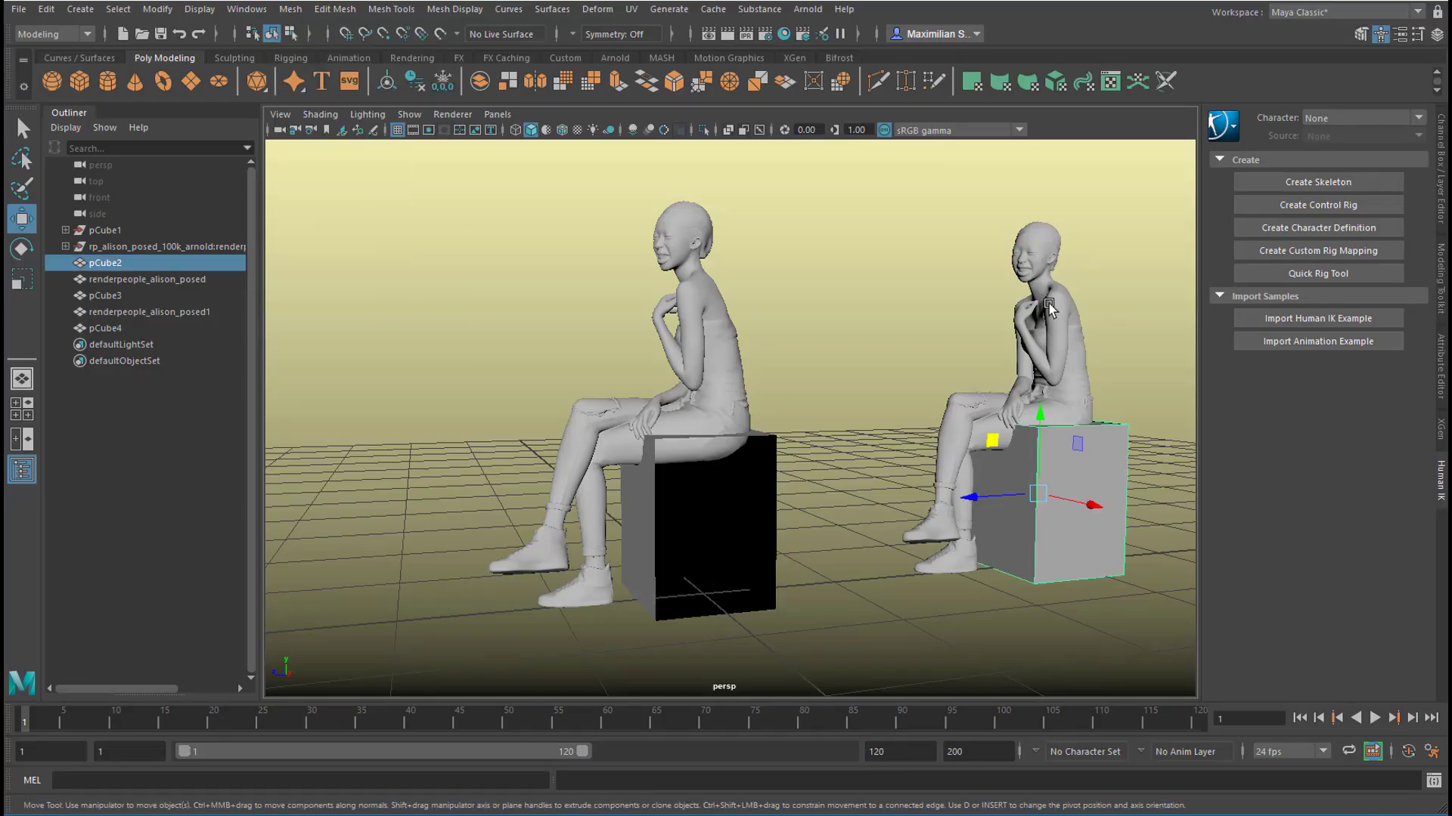
pyautogui.keyDown('shift'); pyautogui.click(1059, 342); pyautogui.keyUp('shift')
pyautogui.keyDown('alt'); pyautogui.moveTo(882, 479); pyautogui.dragTo(595, 466, button='middle'); pyautogui.keyUp('alt')
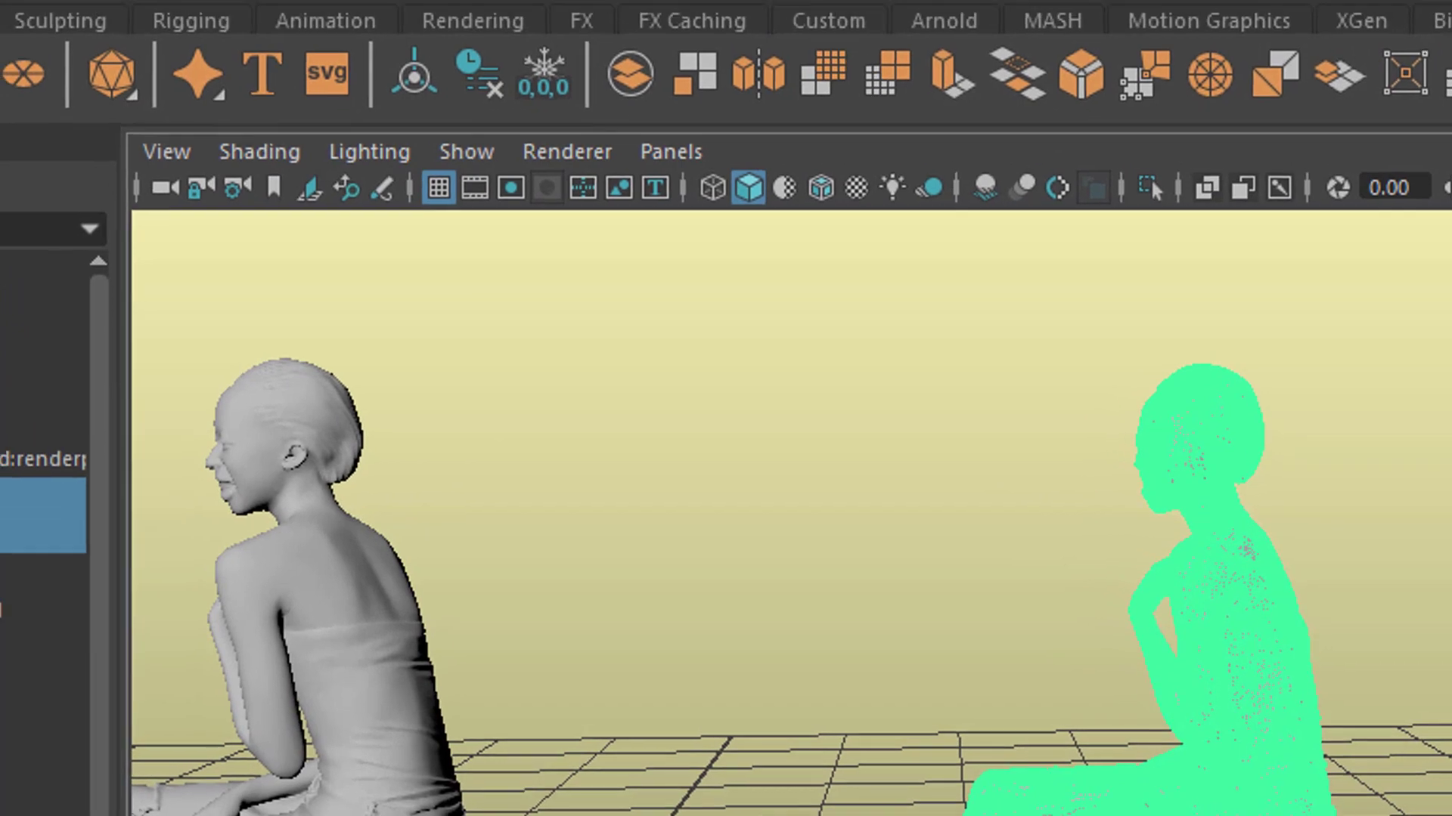
pyautogui.click(278, 17)
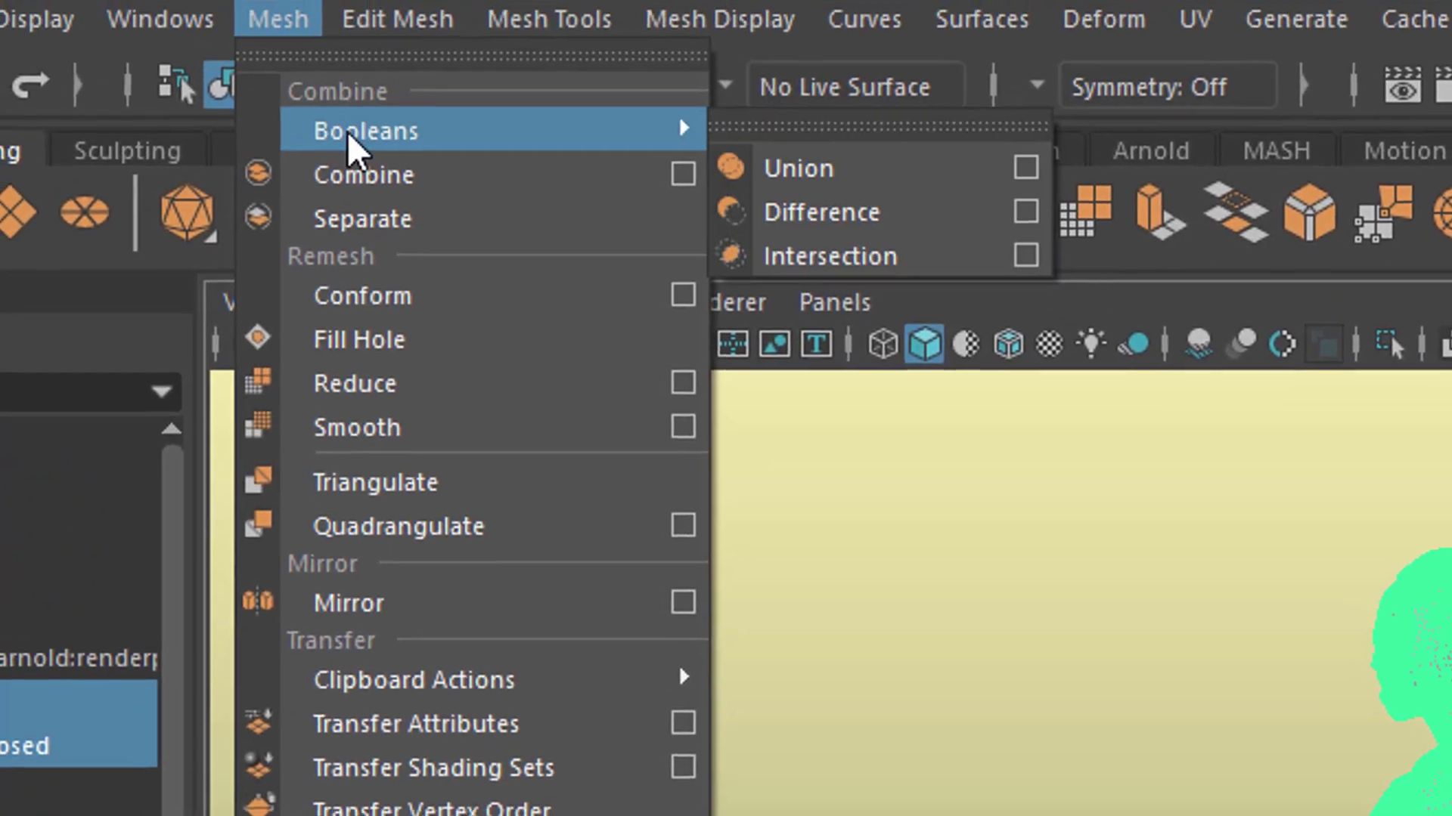
pyautogui.moveTo(347, 130)
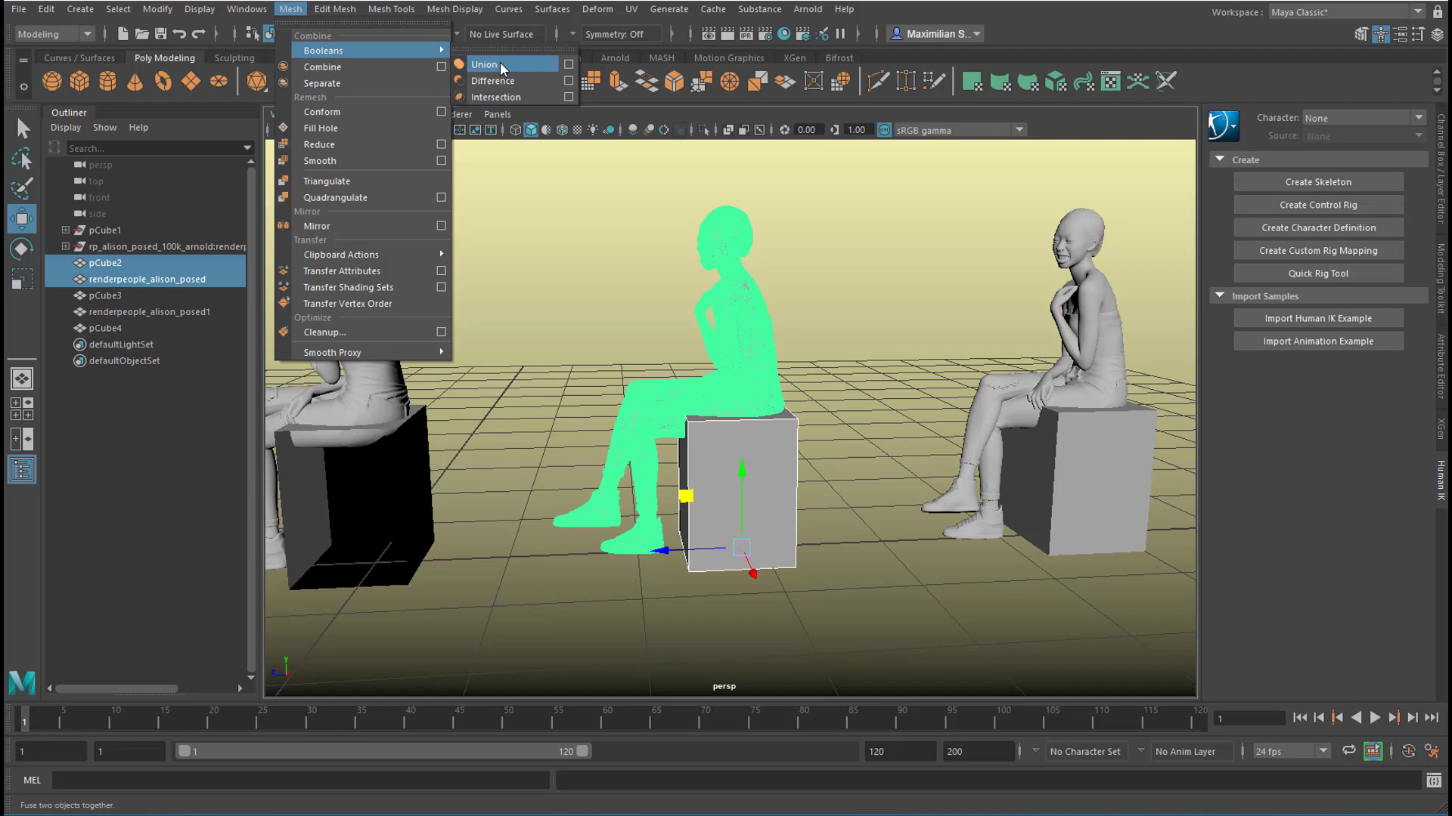
pyautogui.click(502, 69)
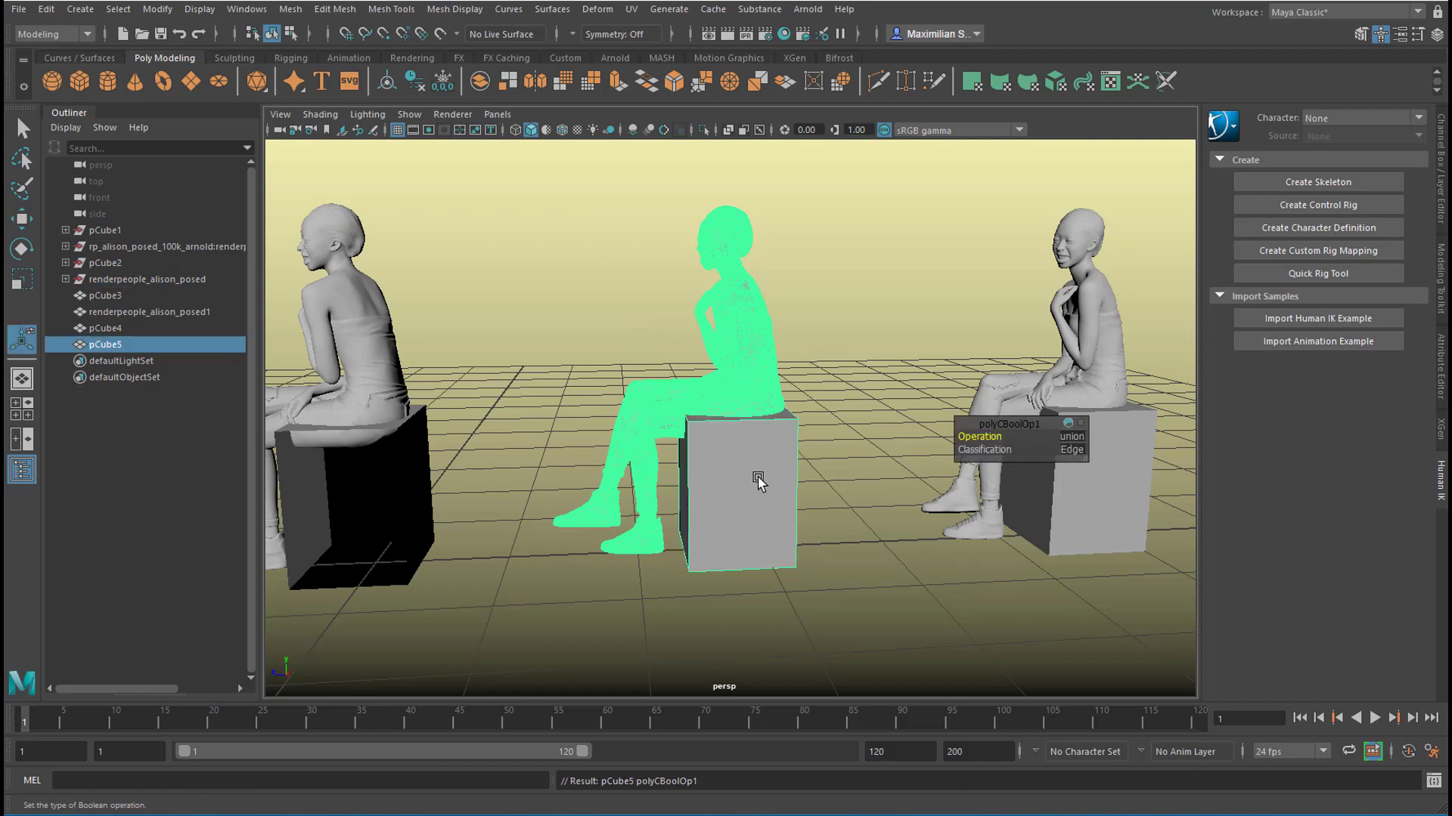
# Delete the side face of the cube in the Boolean Union mesh and return to object selection
pyautogui.moveTo(732, 484); pyautogui.dragTo(794, 411, button='right')
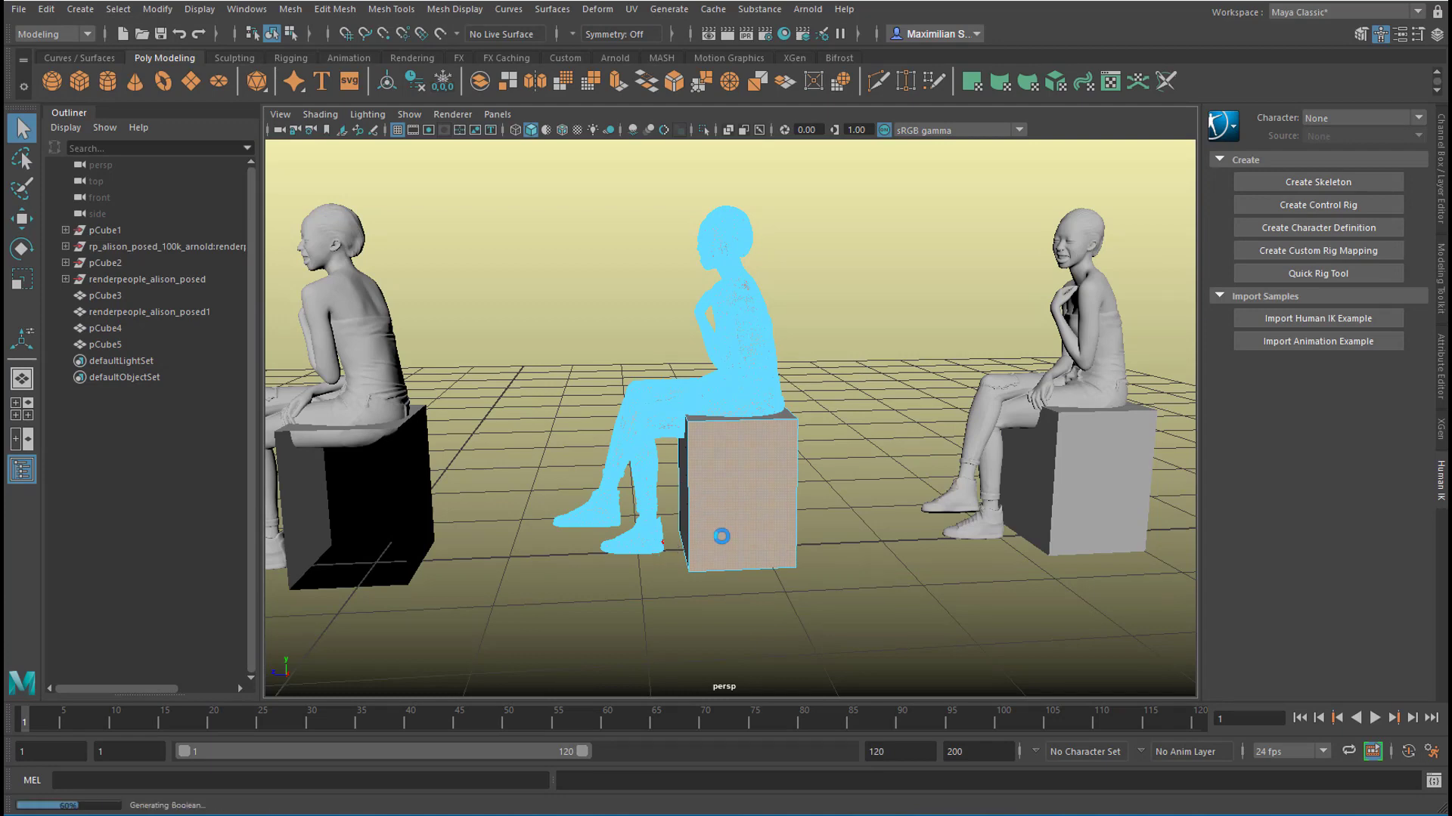
pyautogui.keyDown('alt'); pyautogui.moveTo(792, 558); pyautogui.dragTo(785, 542); pyautogui.keyUp('alt')
pyautogui.moveTo(724, 351); pyautogui.dragTo(770, 327, button='right')
pyautogui.click(820, 604)
# Compare the opened interiors of the combined mesh and the Boolean Union mesh, examining the union's cube from close up and below
pyautogui.moveTo(819, 605)
pyautogui.keyDown('alt'); pyautogui.mouseDown()
pyautogui.moveTo(869, 586)
pyautogui.moveTo(839, 615)
pyautogui.moveTo(832, 605)
pyautogui.mouseUp(); pyautogui.keyUp('alt')
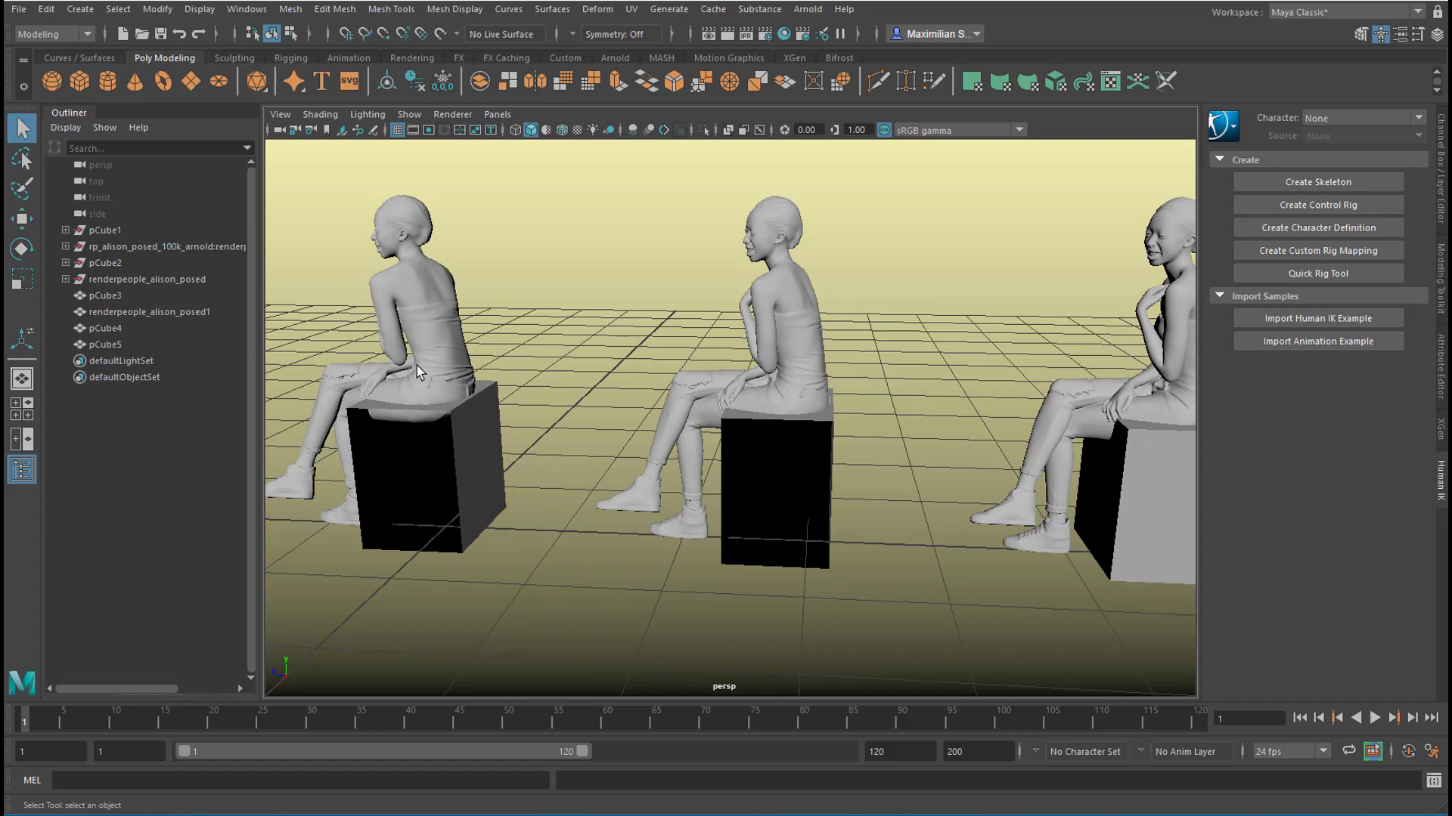
pyautogui.click(435, 538)
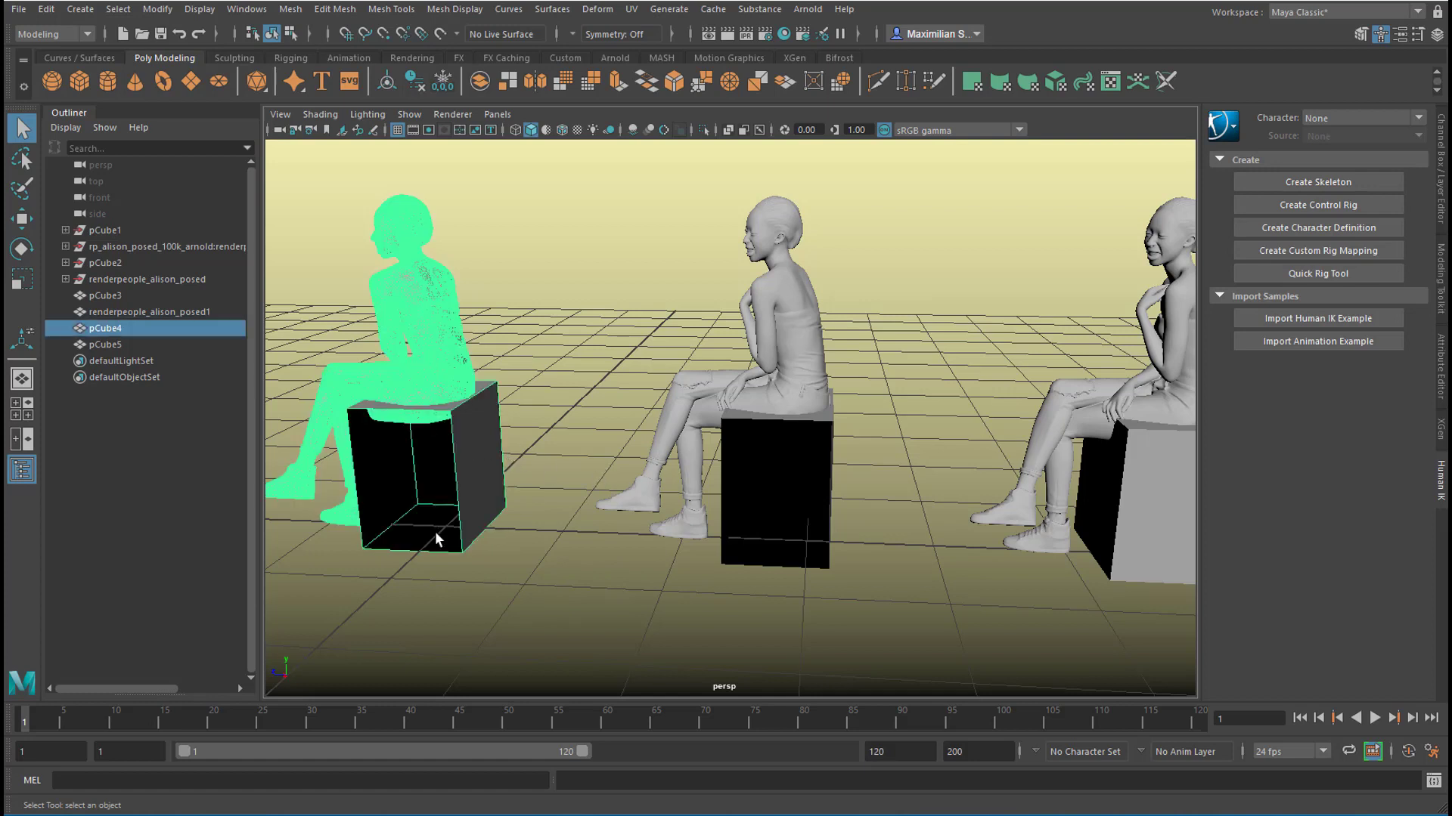
pyautogui.click(818, 533)
pyautogui.keyDown('alt'); pyautogui.moveTo(834, 553); pyautogui.dragTo(803, 544); pyautogui.keyUp('alt')
pyautogui.scroll(5, 862, 492)
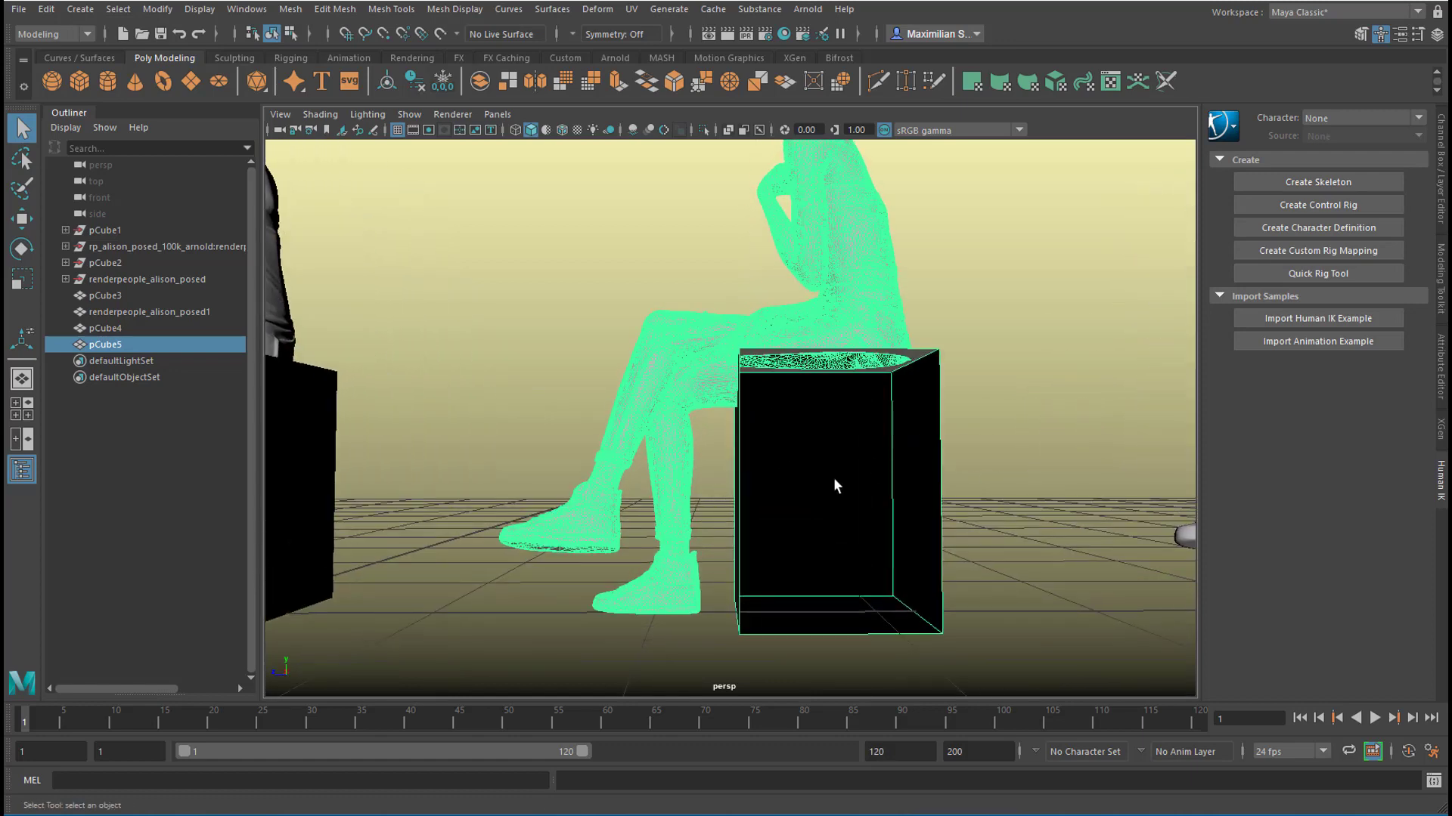
pyautogui.keyDown('alt'); pyautogui.moveTo(833, 477); pyautogui.dragTo(739, 502); pyautogui.keyUp('alt')
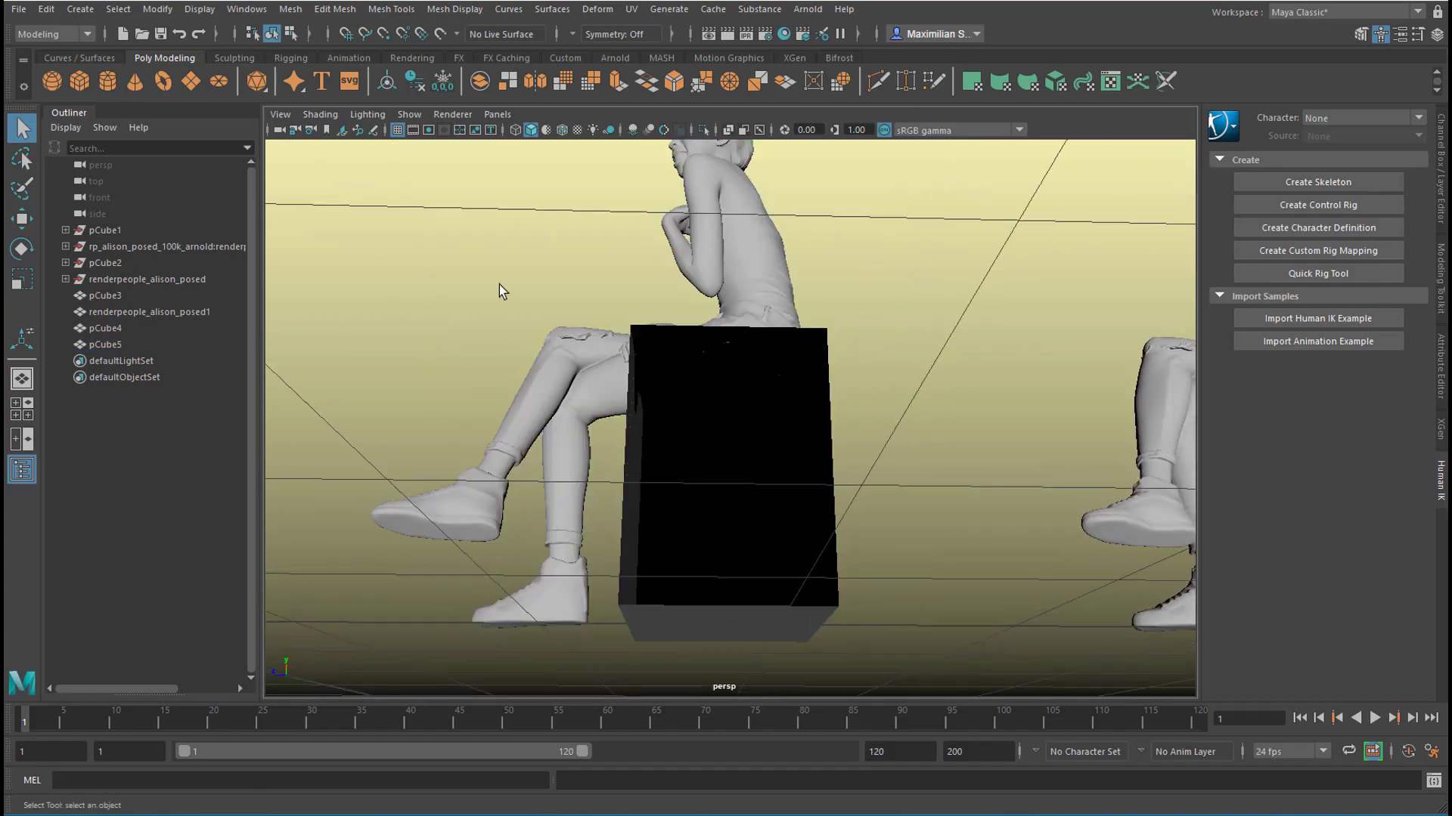
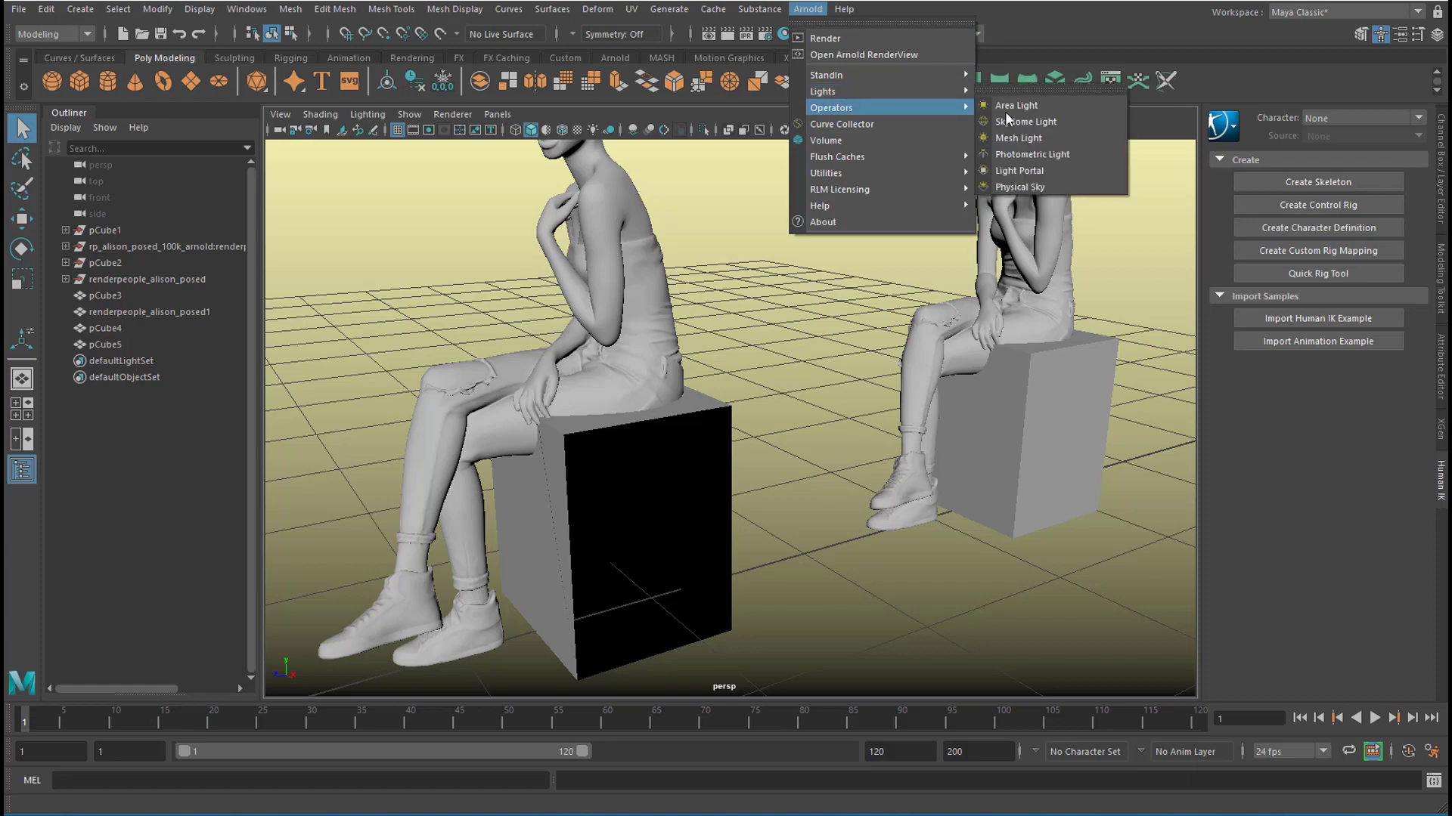
# Add an Arnold Skydome Light to the scene and render the opened Boolean Union cube live in the viewport with Arnold
pyautogui.click(1016, 121)
pyautogui.keyDown('alt'); pyautogui.moveTo(895, 546); pyautogui.dragTo(779, 492); pyautogui.keyUp('alt')
pyautogui.keyDown('alt'); pyautogui.moveTo(681, 496); pyautogui.dragTo(806, 465, button='right'); pyautogui.keyUp('alt')
pyautogui.keyDown('alt'); pyautogui.moveTo(673, 481); pyautogui.dragTo(768, 486, button='middle'); pyautogui.keyUp('alt')
pyautogui.keyDown('alt'); pyautogui.moveTo(768, 486); pyautogui.dragTo(770, 486, button='right'); pyautogui.keyUp('alt')
pyautogui.keyDown('alt'); pyautogui.moveTo(584, 396); pyautogui.dragTo(659, 366, button='middle'); pyautogui.keyUp('alt')
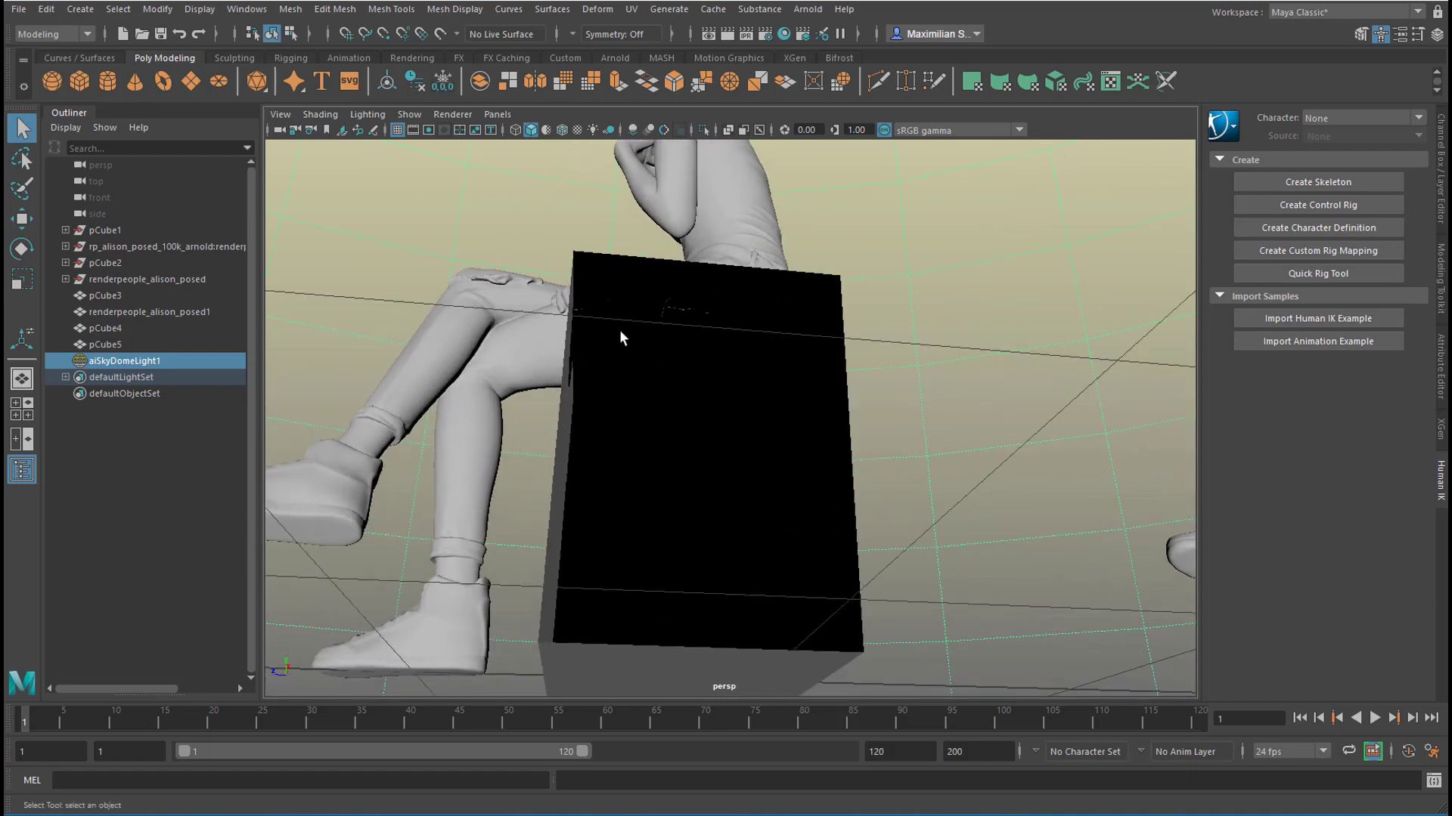
pyautogui.click(452, 114)
pyautogui.click(467, 168)
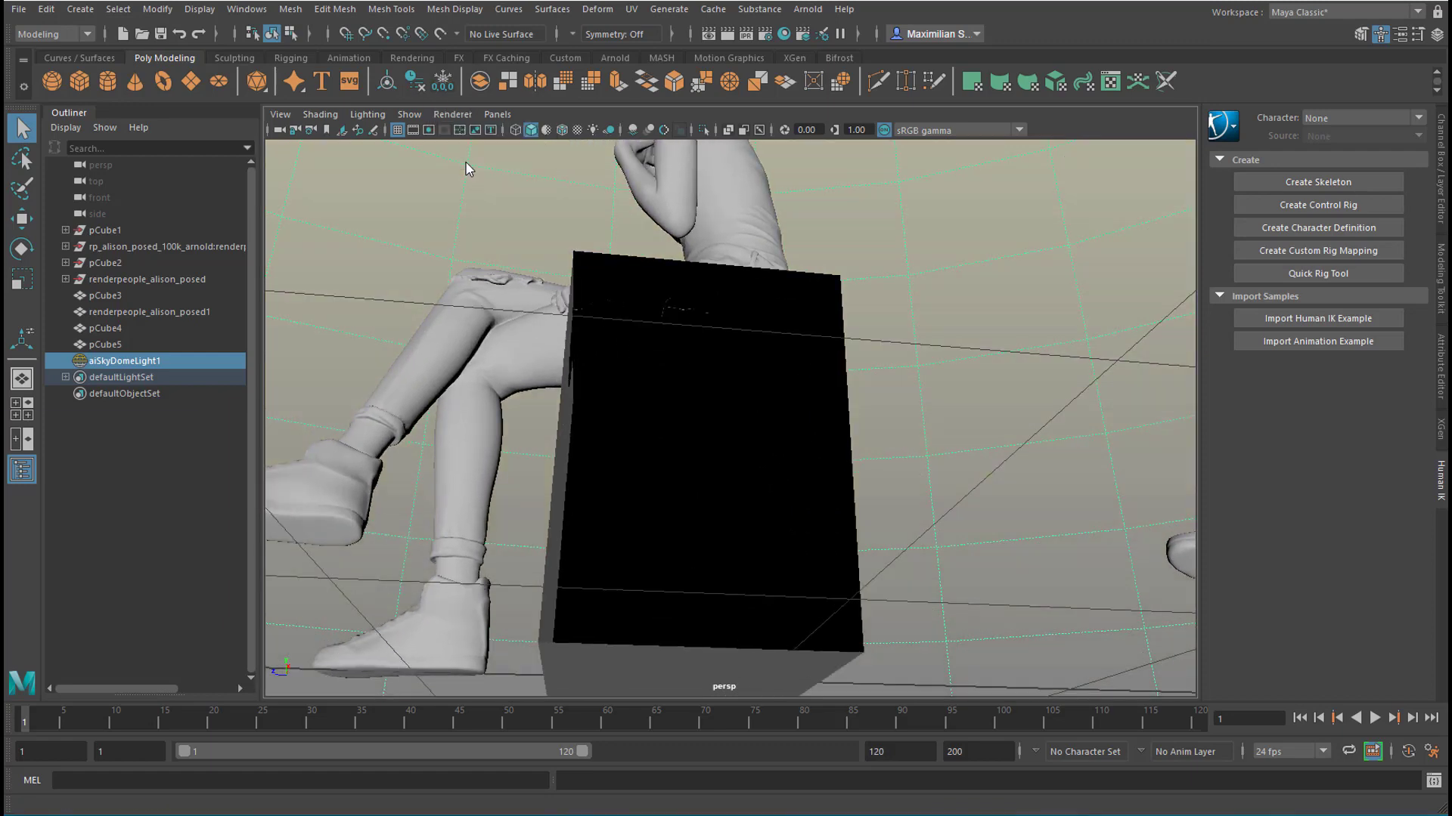
pyautogui.click(154, 472)
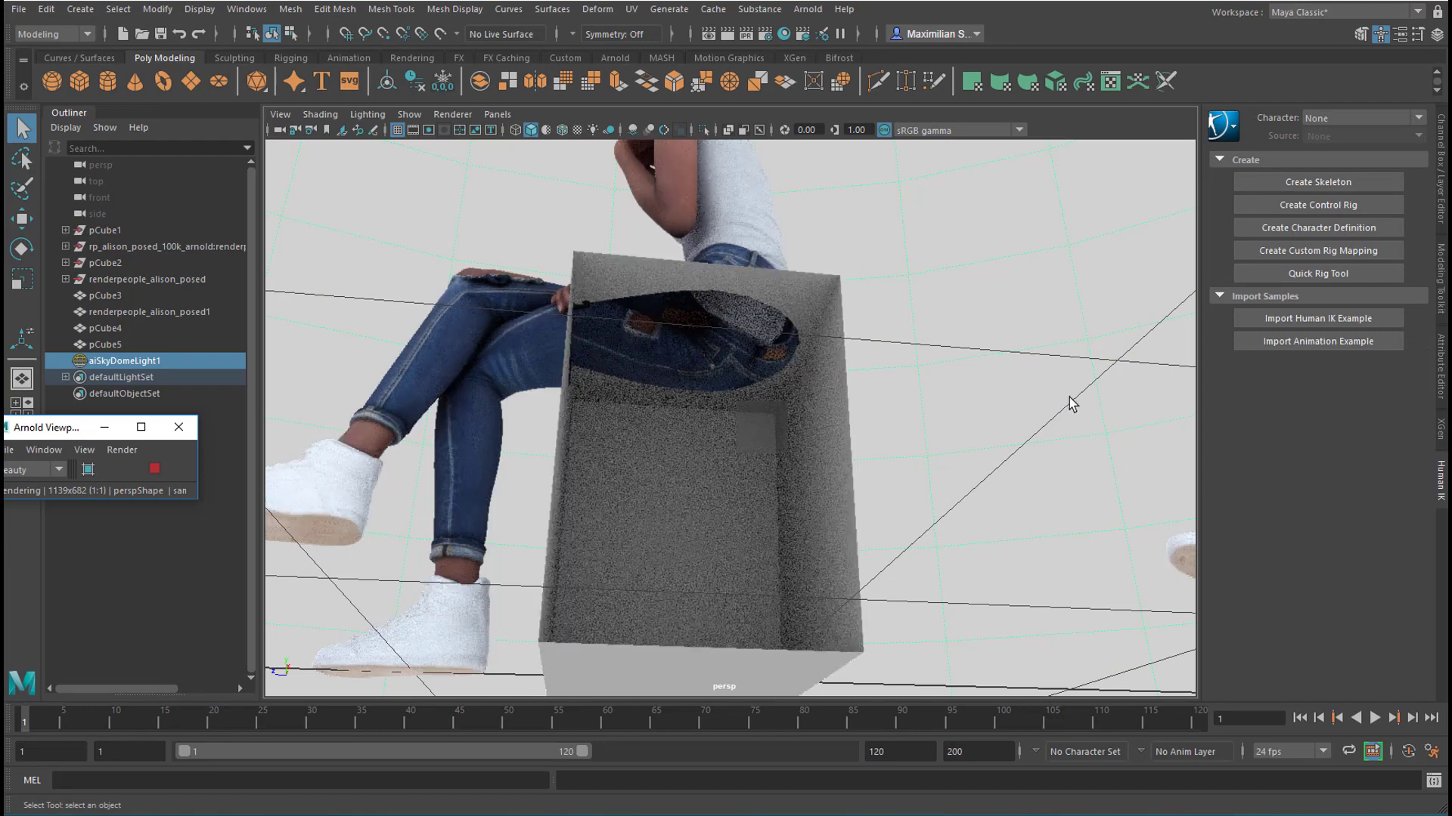
# Raise the skydome light's intensity to about 4.221
pyautogui.hotkey('ctrl', 'a')
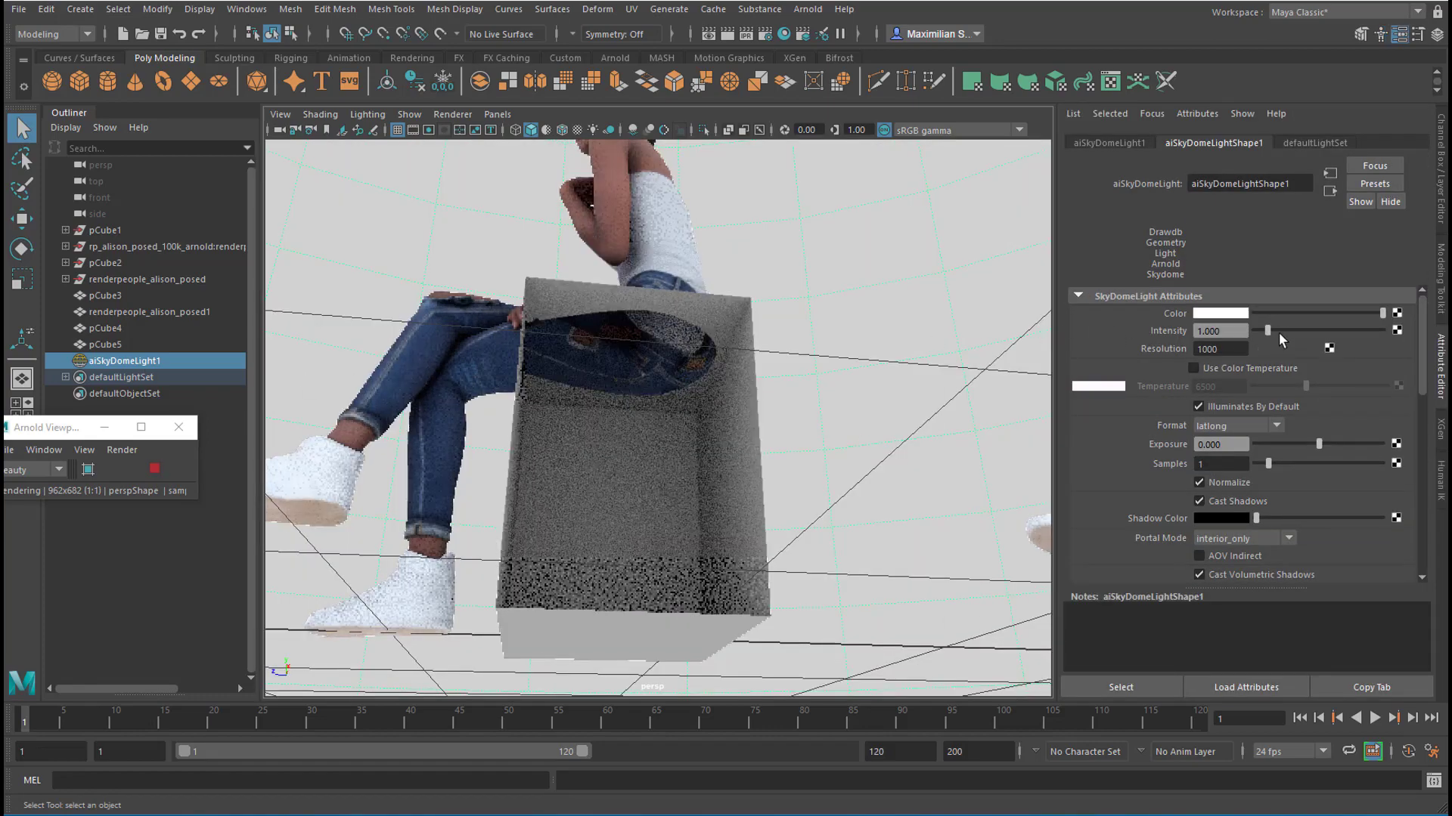
pyautogui.moveTo(1268, 330); pyautogui.dragTo(1308, 333)
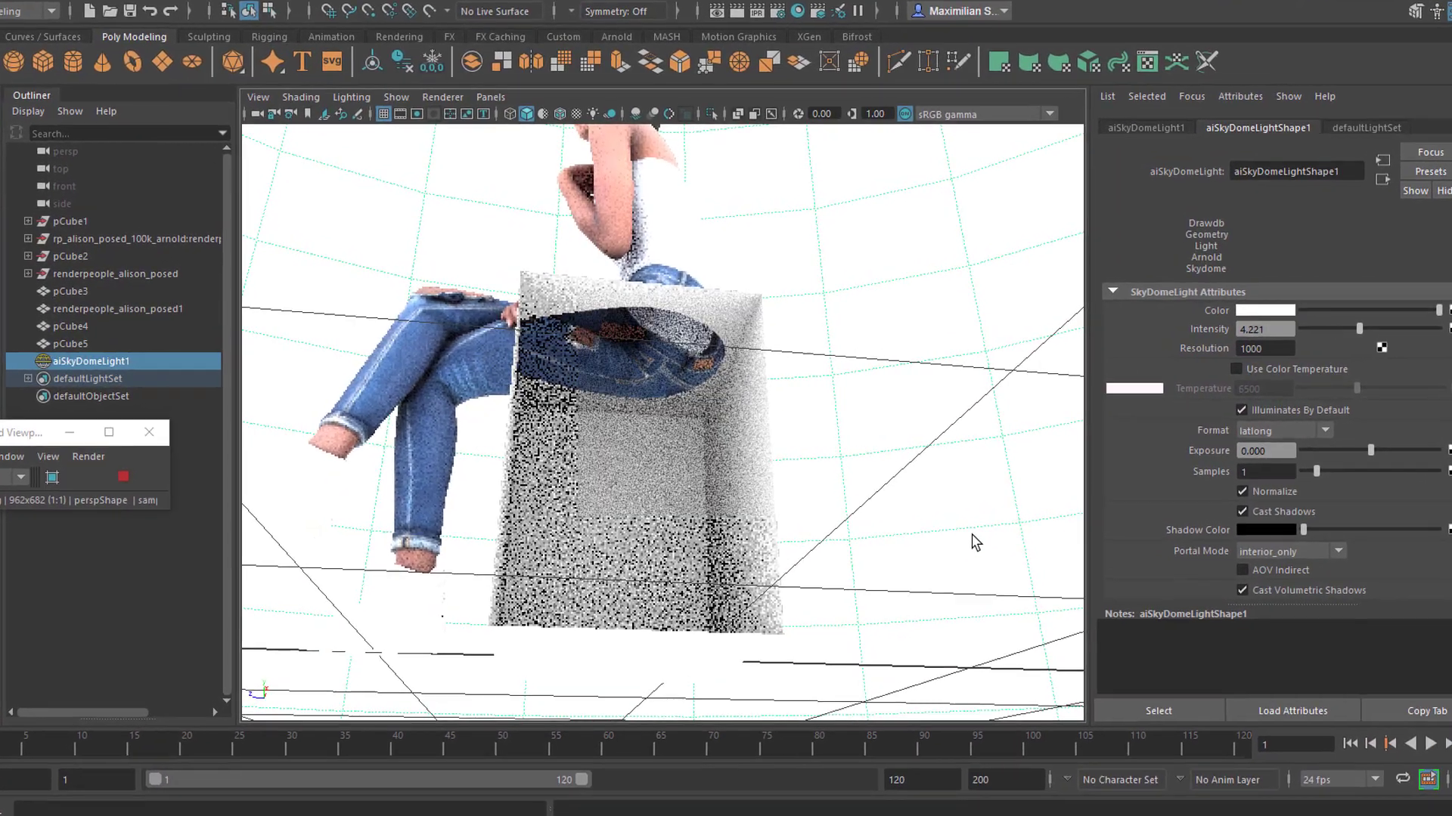
# Compare the Arnold-rendered interiors of the two opened cubes, checking how the figure's legs and hips meet each cube
pyautogui.moveTo(877, 585)
pyautogui.keyDown('alt'); pyautogui.mouseDown()
pyautogui.moveTo(843, 585)
pyautogui.moveTo(880, 608)
pyautogui.mouseUp(); pyautogui.keyUp('alt')
pyautogui.keyDown('alt'); pyautogui.moveTo(780, 538); pyautogui.dragTo(787, 581); pyautogui.keyUp('alt')
pyautogui.keyDown('alt'); pyautogui.moveTo(695, 557); pyautogui.dragTo(1437, 540, button='middle'); pyautogui.keyUp('alt')
pyautogui.keyDown('alt'); pyautogui.moveTo(861, 563); pyautogui.dragTo(1240, 638, button='middle'); pyautogui.keyUp('alt')
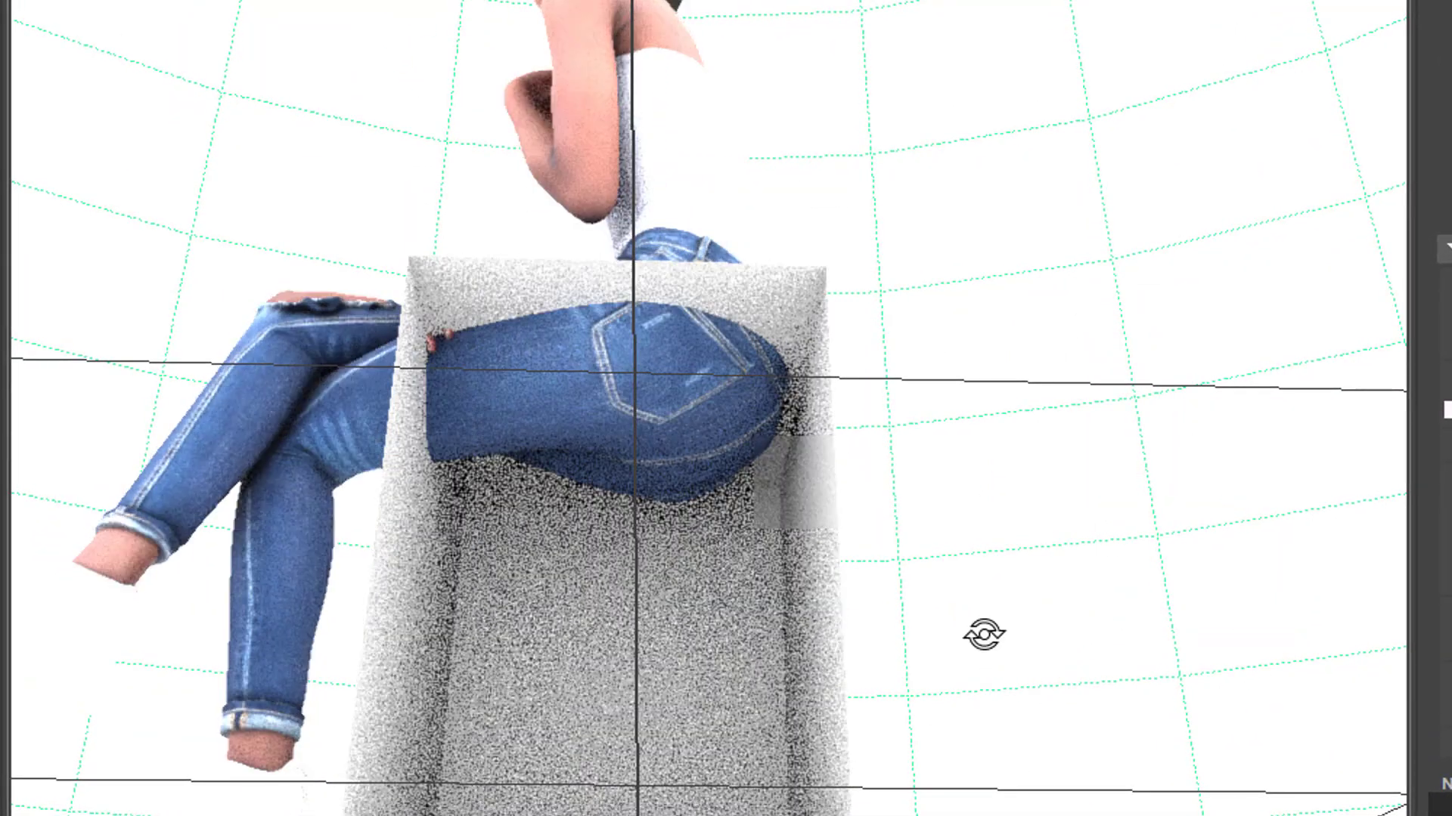
pyautogui.keyDown('alt'); pyautogui.moveTo(982, 633); pyautogui.dragTo(994, 645); pyautogui.keyUp('alt')
pyautogui.keyDown('alt'); pyautogui.moveTo(1075, 627); pyautogui.dragTo(1425, 681, button='middle'); pyautogui.keyUp('alt')
pyautogui.keyDown('alt'); pyautogui.moveTo(930, 670); pyautogui.dragTo(722, 666); pyautogui.keyUp('alt')
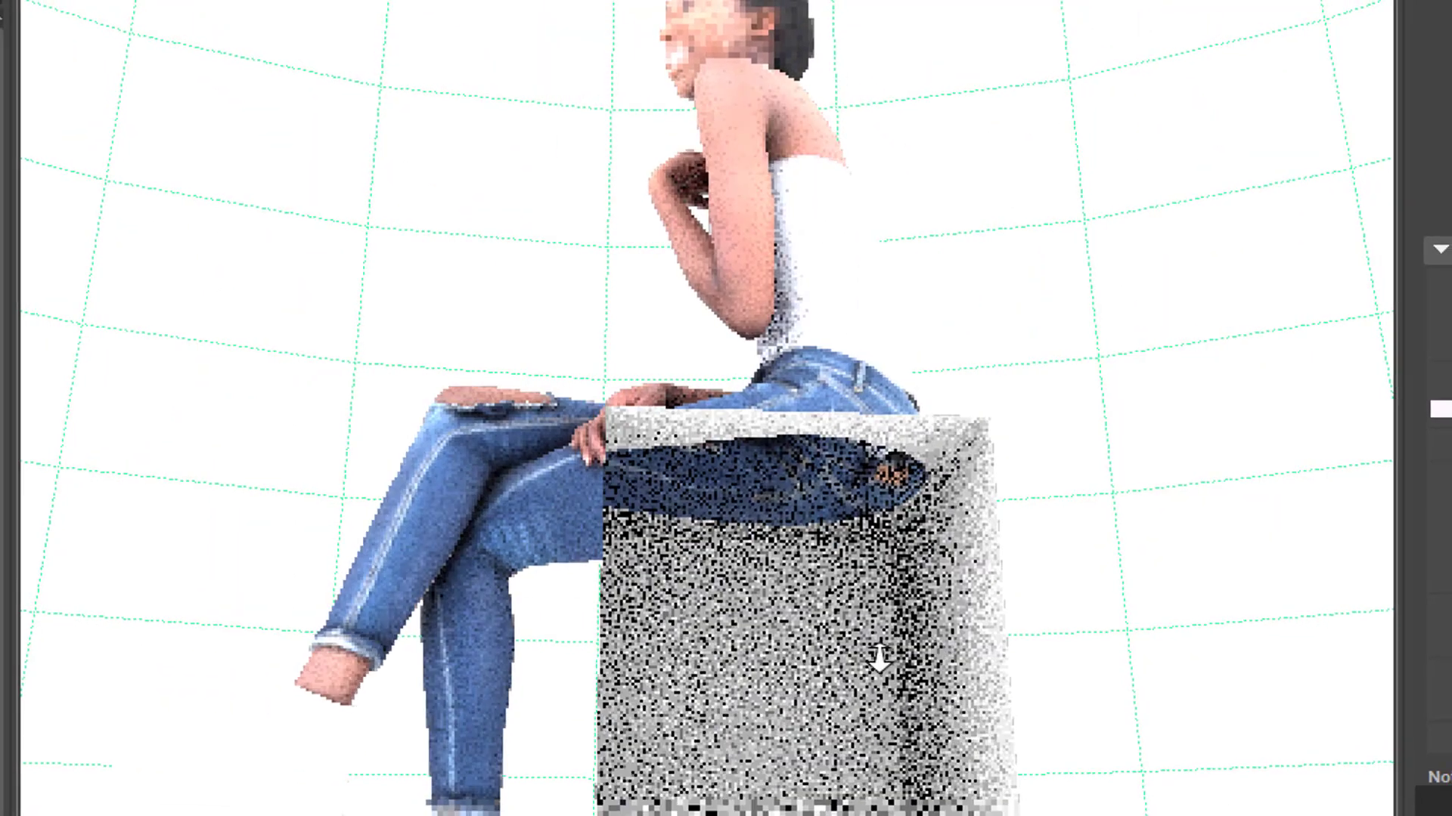
pyautogui.keyDown('alt'); pyautogui.moveTo(879, 659); pyautogui.dragTo(789, 680); pyautogui.keyUp('alt')
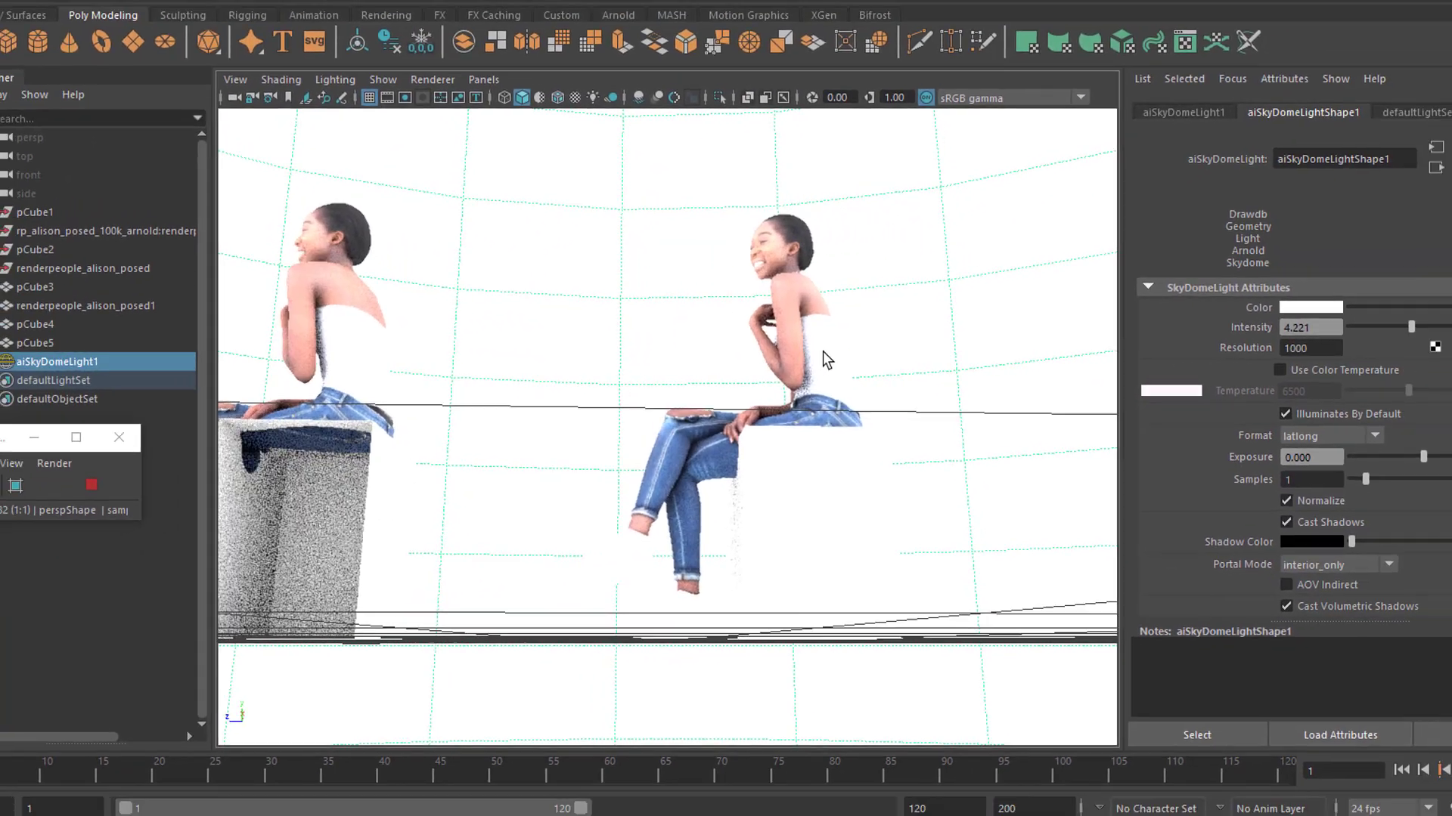
# Switch the viewport back from Arnold to shaded display and subtract the unopened cube from its seated figure with a Boolean Difference
pyautogui.click(828, 344)
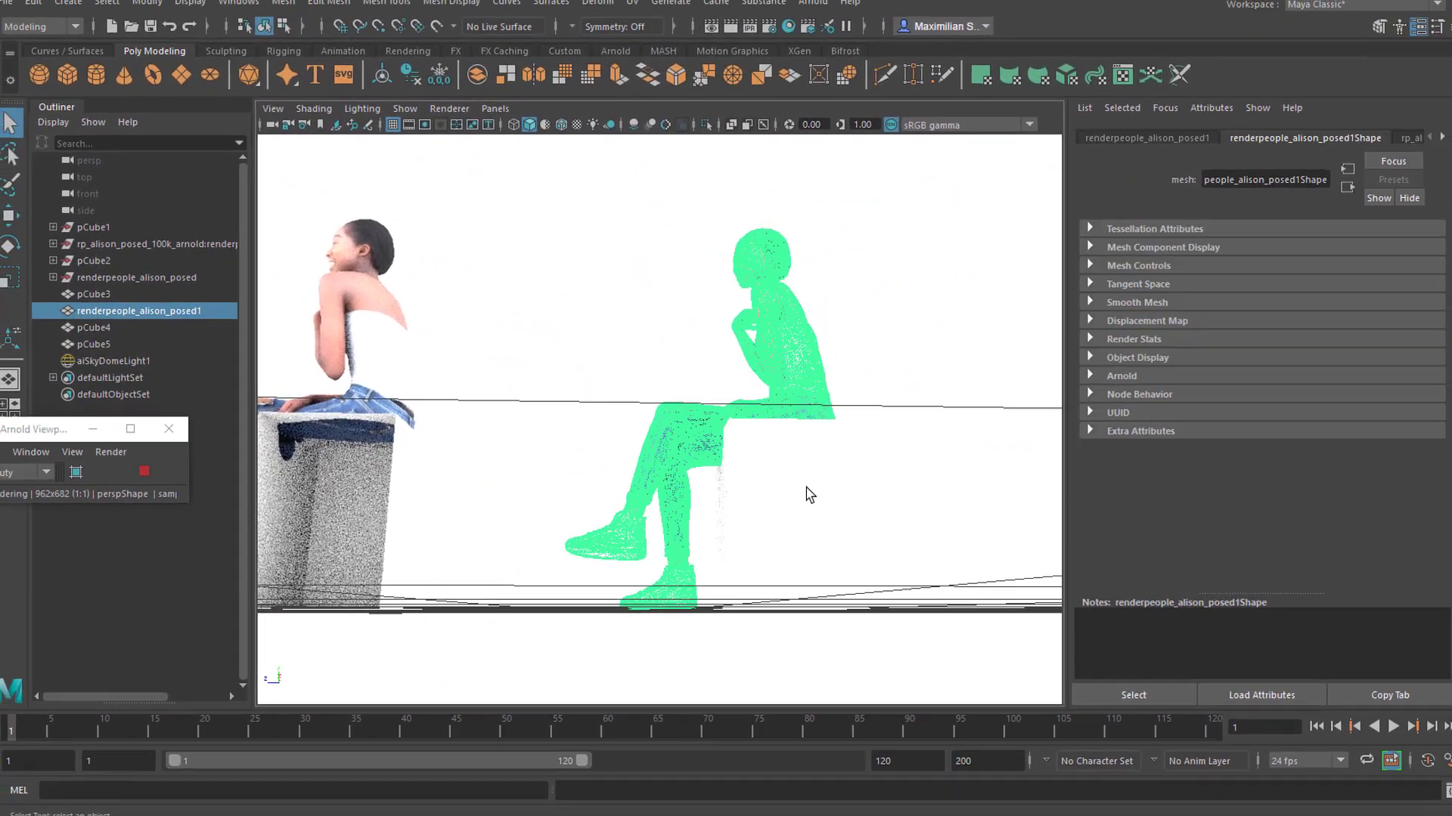
pyautogui.keyDown('shift'); pyautogui.click(807, 493); pyautogui.keyUp('shift')
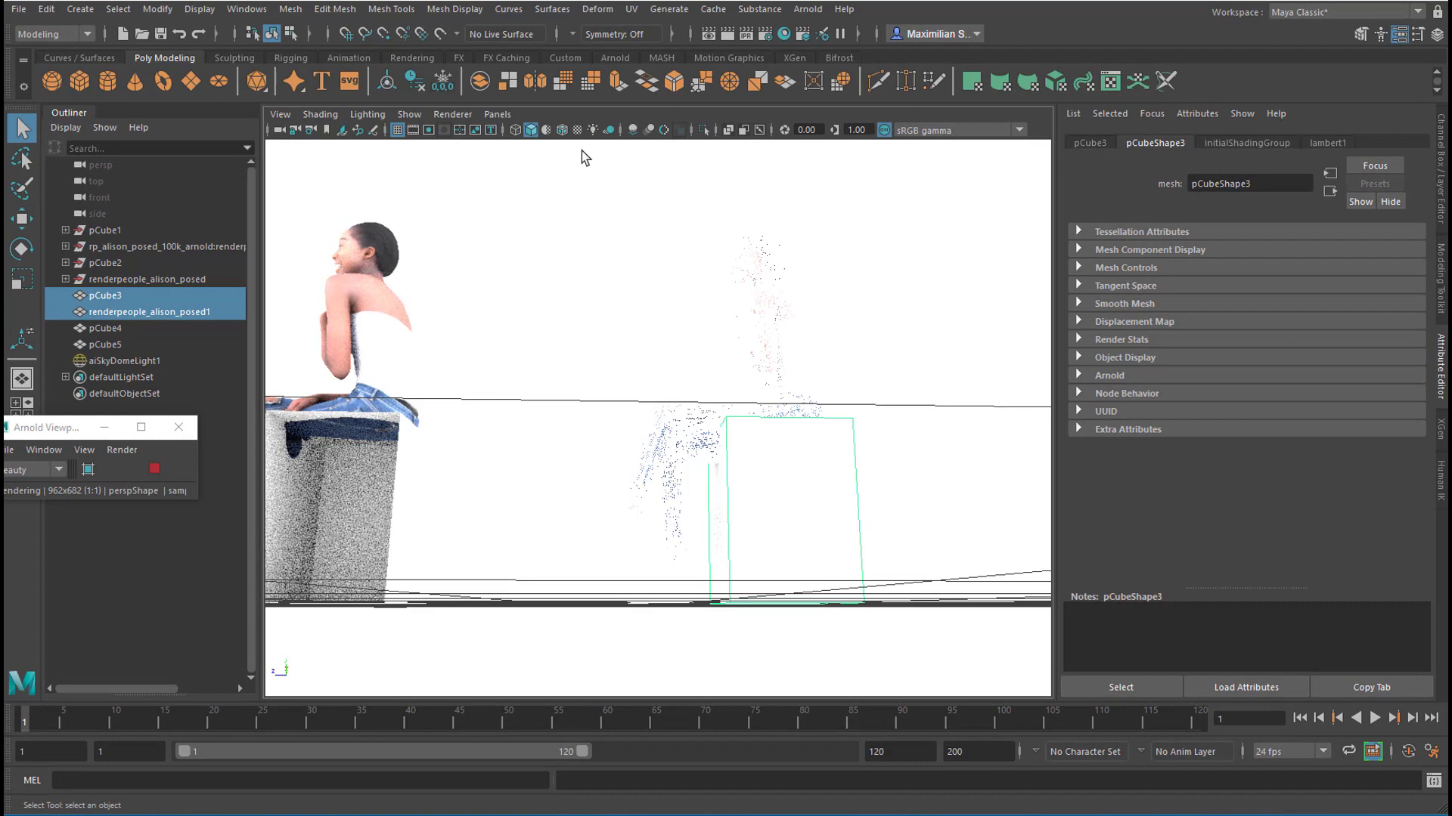
pyautogui.click(452, 114)
pyautogui.click(464, 136)
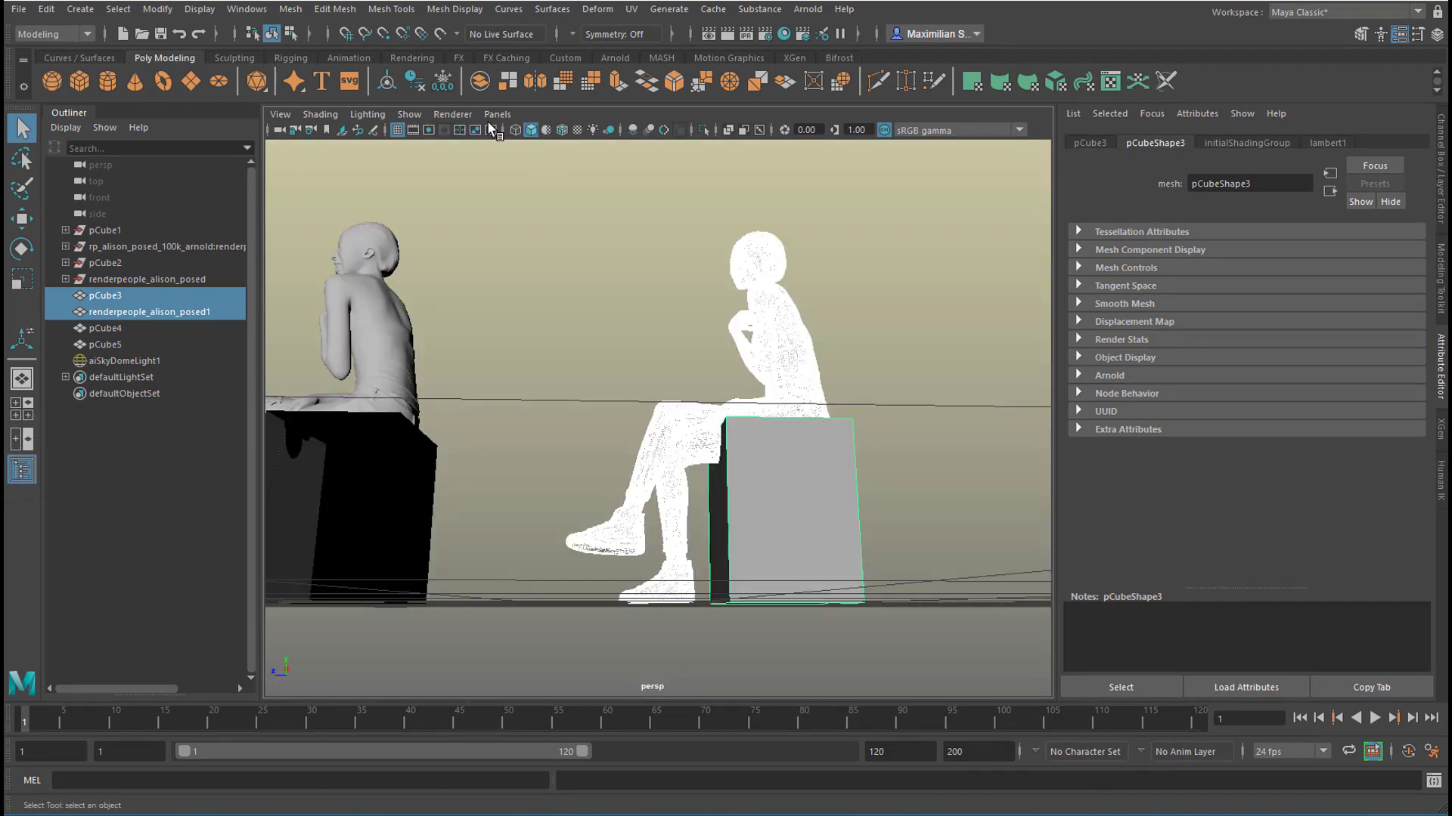
pyautogui.click(291, 11)
pyautogui.moveTo(322, 50)
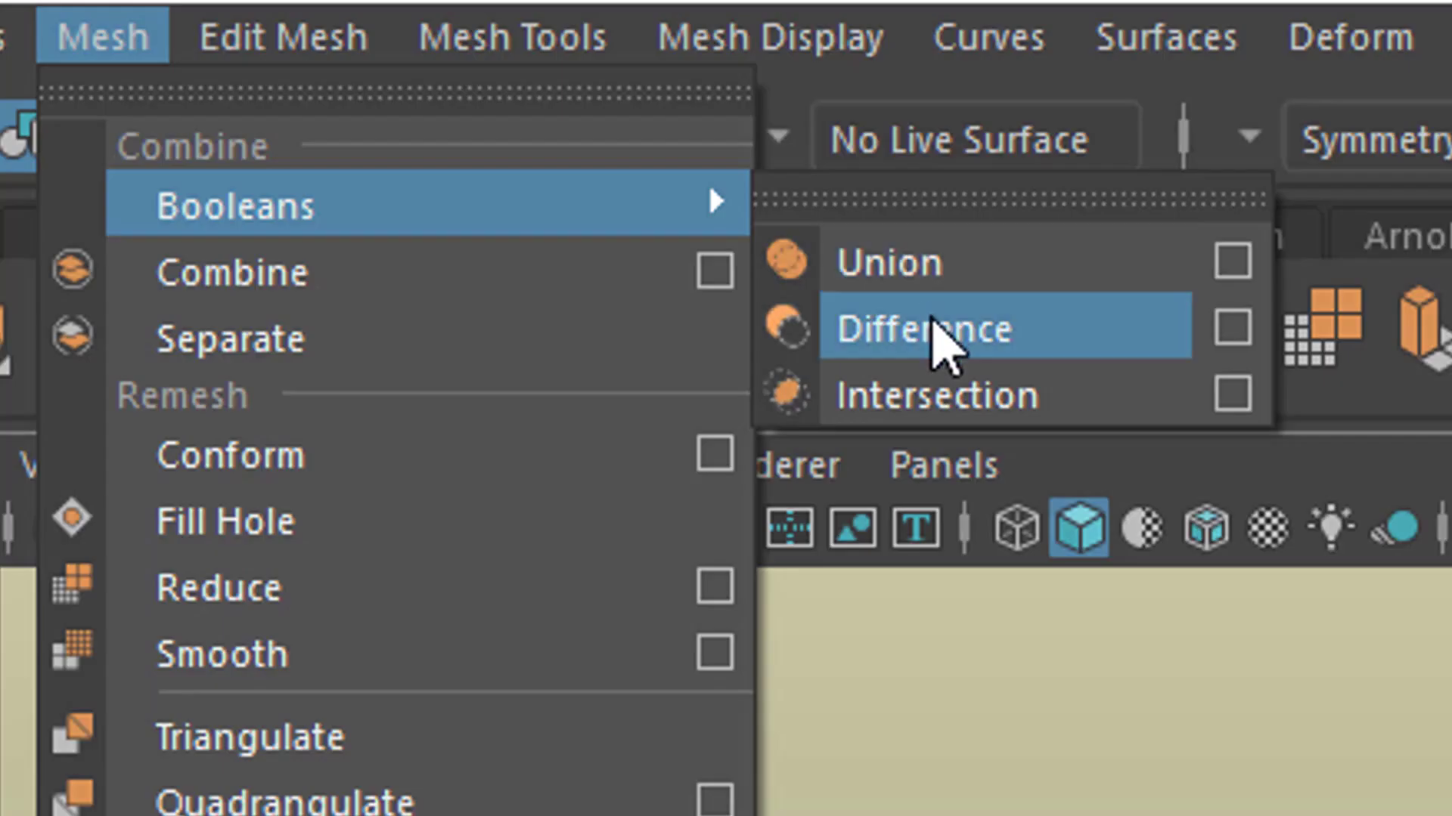
pyautogui.click(934, 327)
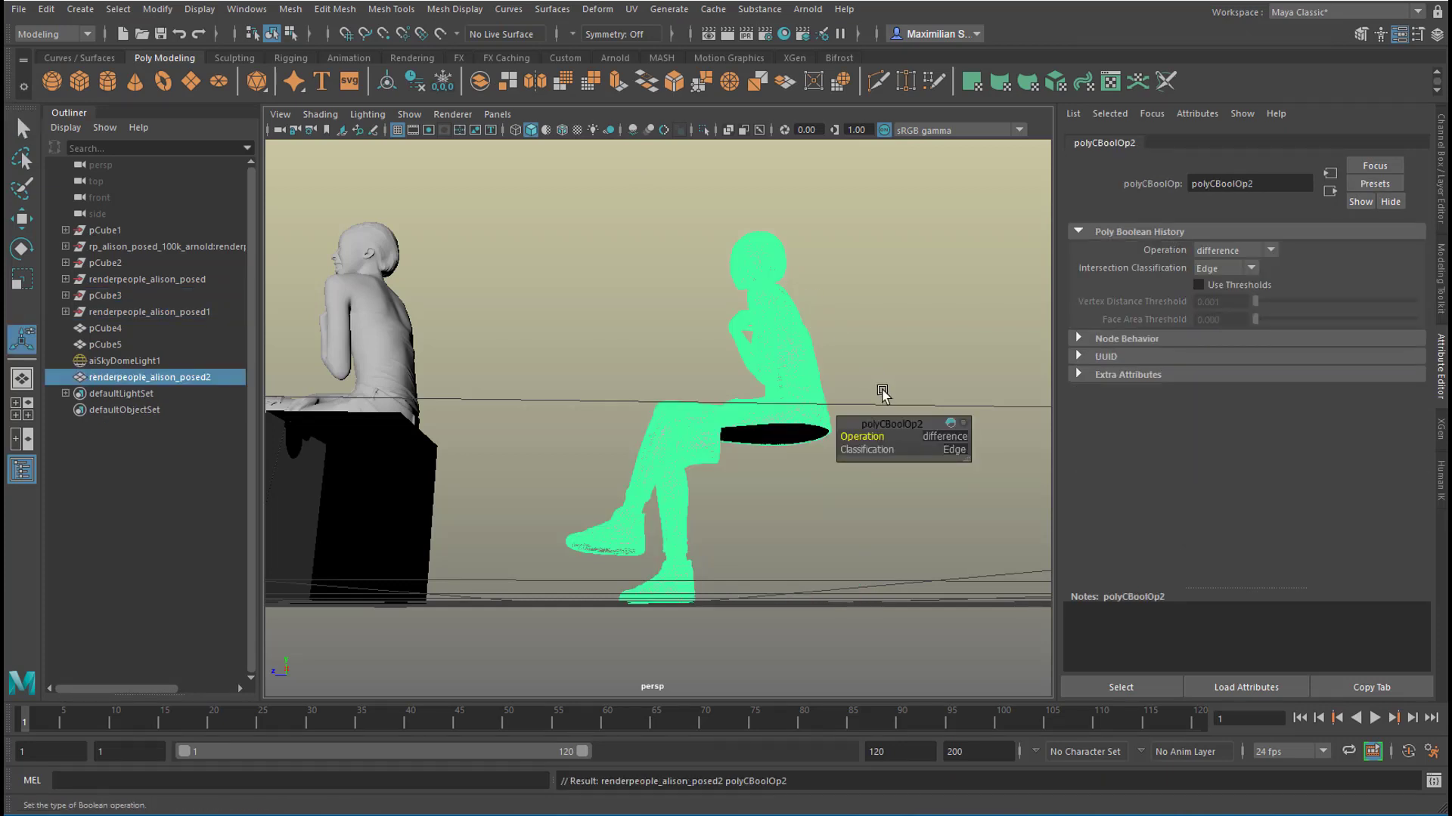
pyautogui.moveTo(777, 392); pyautogui.dragTo(855, 364, button='right')
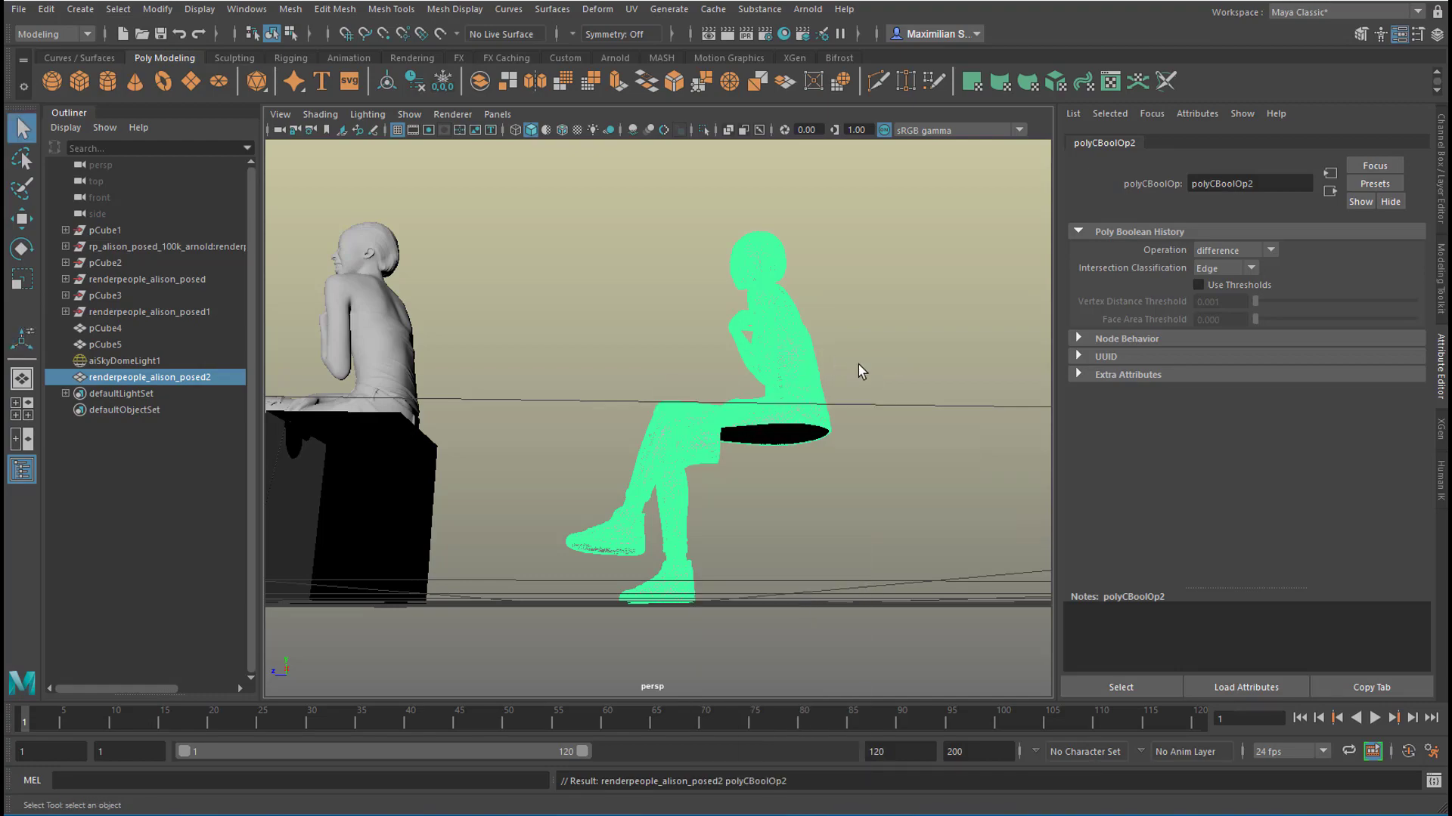
pyautogui.click(868, 499)
pyautogui.keyDown('alt'); pyautogui.moveTo(875, 509); pyautogui.dragTo(824, 527); pyautogui.keyUp('alt')
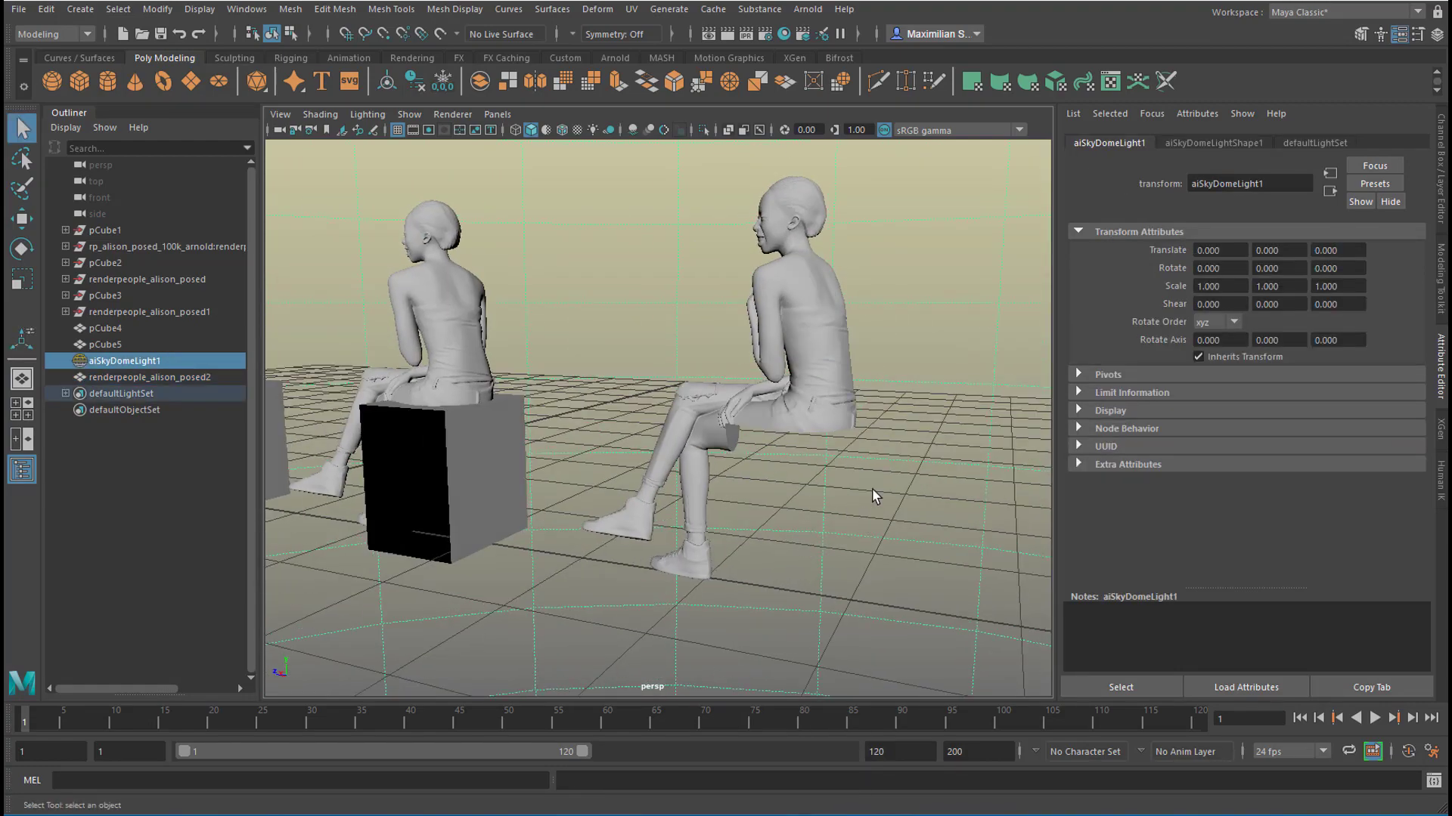